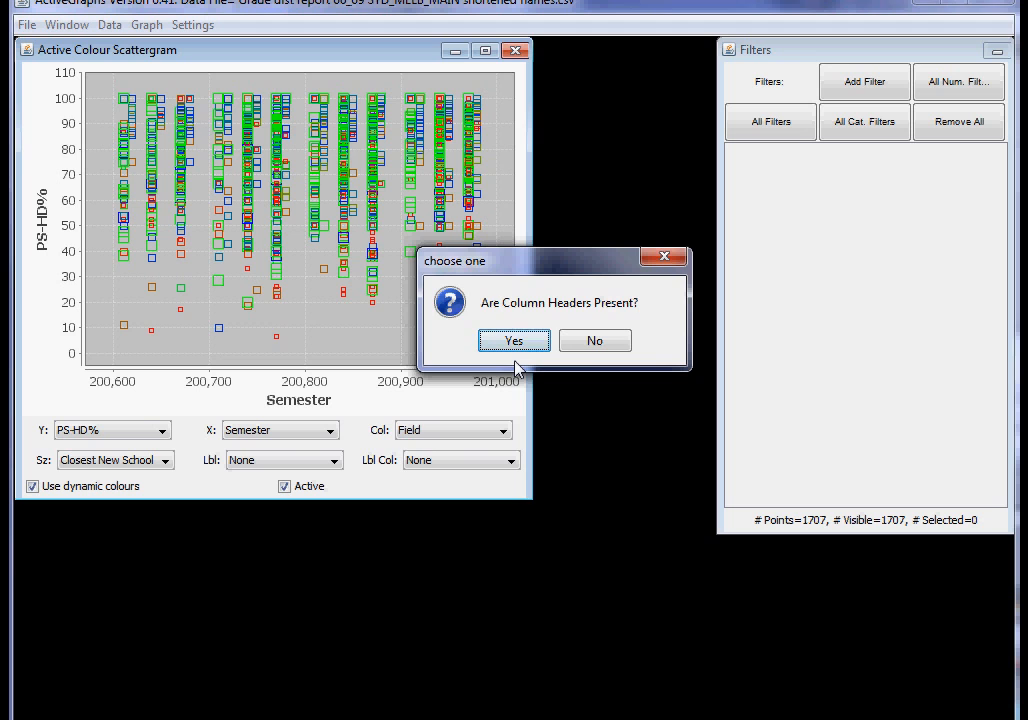
# - Confirm that column headers are present, enlarge the column types dialog and check the type options for Lecturer, keeping CATEGORICAL
pyautogui.click(528, 346)
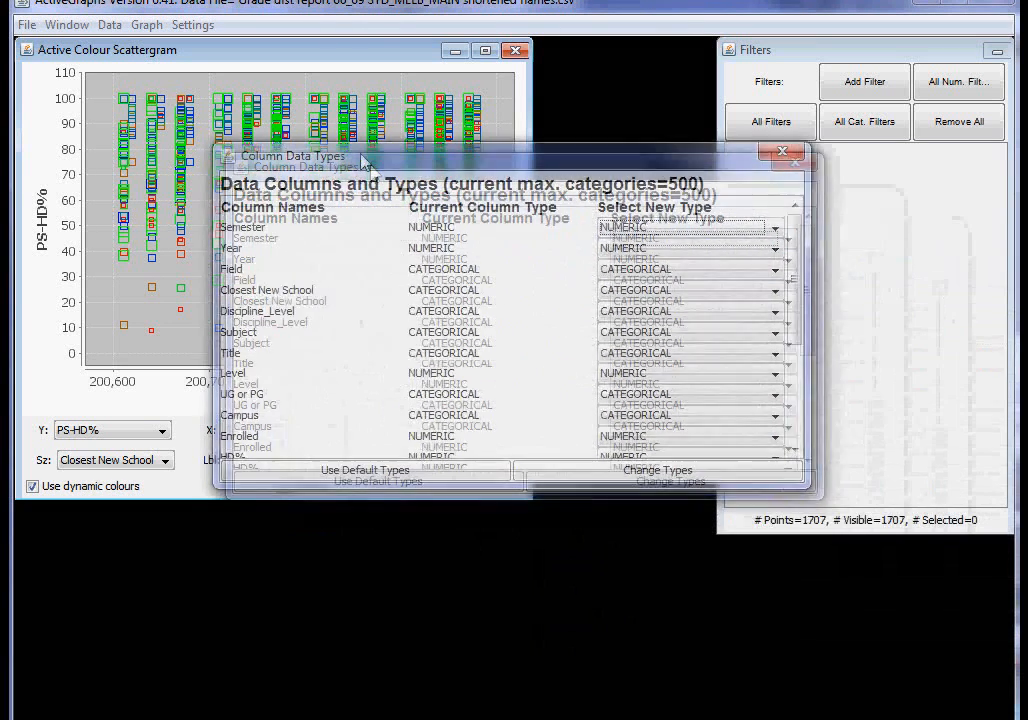
pyautogui.moveTo(440, 485); pyautogui.dragTo(385, 707)
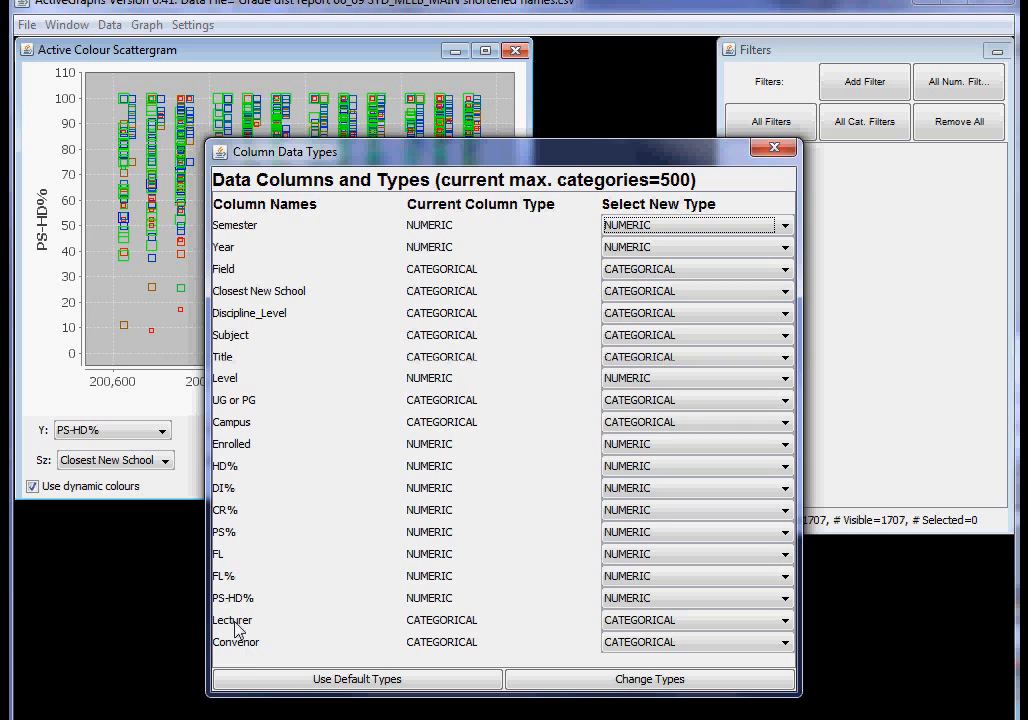
pyautogui.click(665, 625)
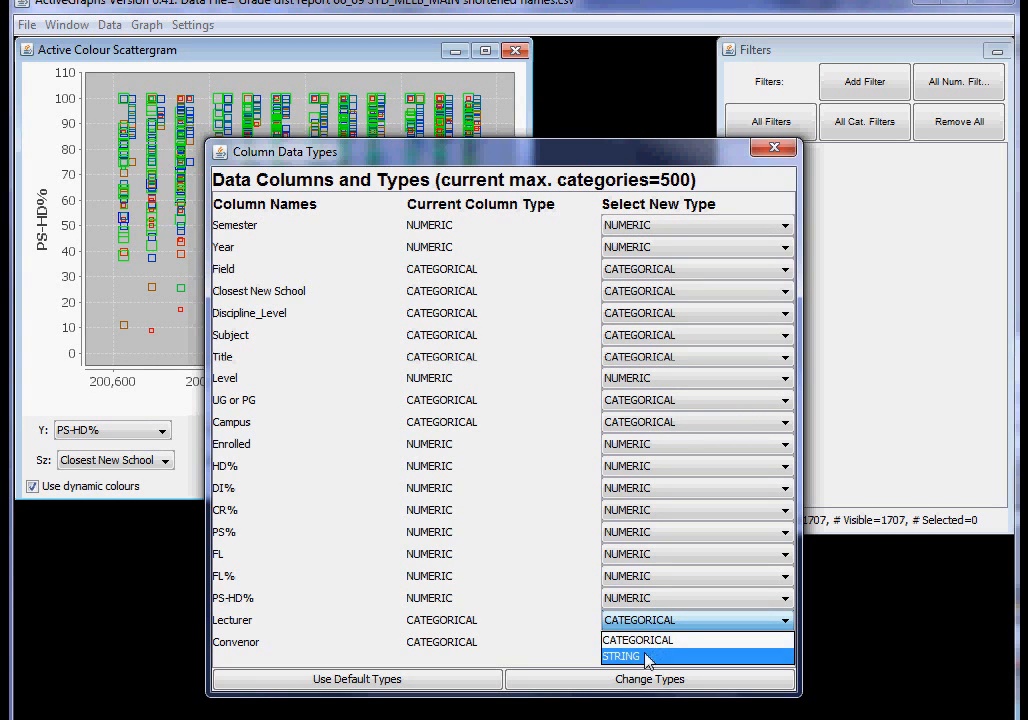
pyautogui.click(672, 625)
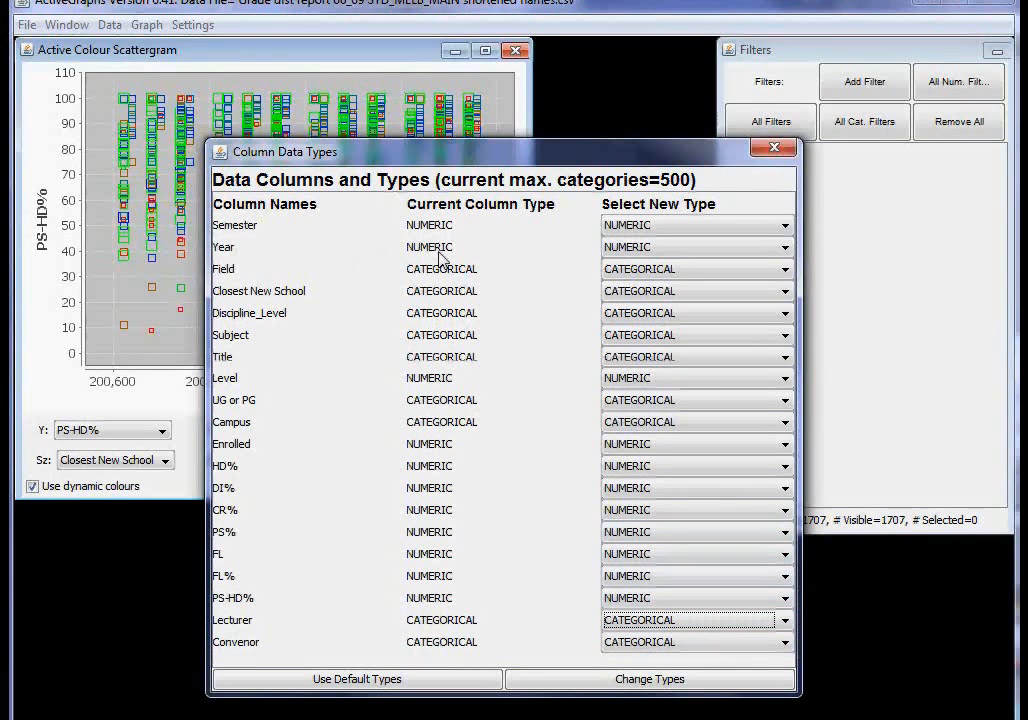
# - Set the Year, Semester and Level columns to the INTEGER type and apply the changed types
pyautogui.click(670, 250)
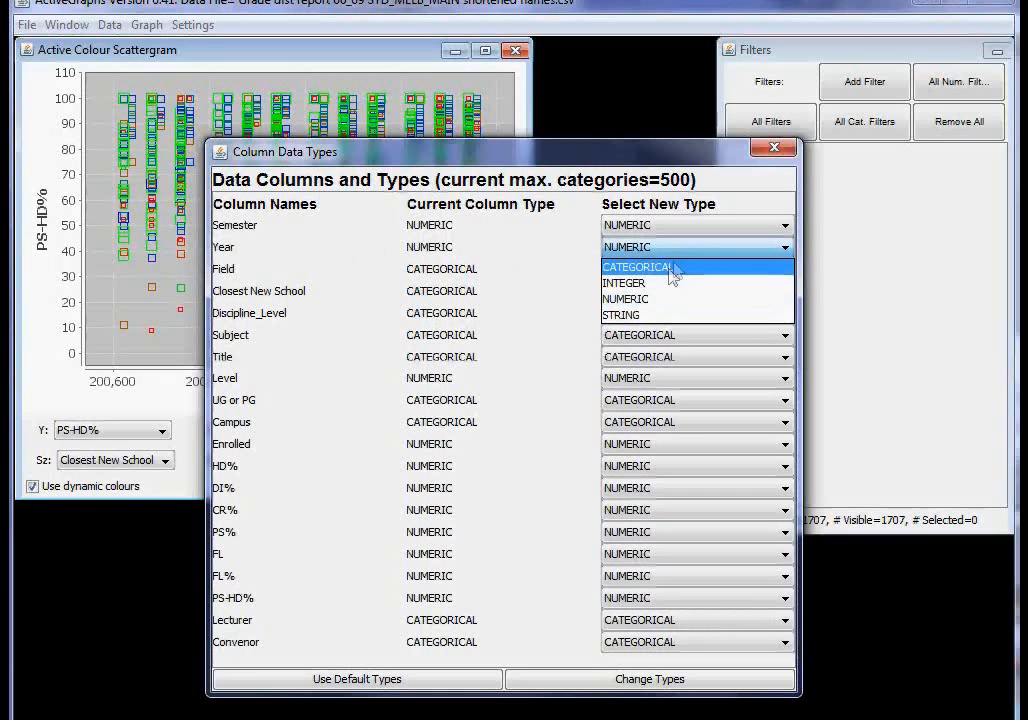
pyautogui.click(657, 287)
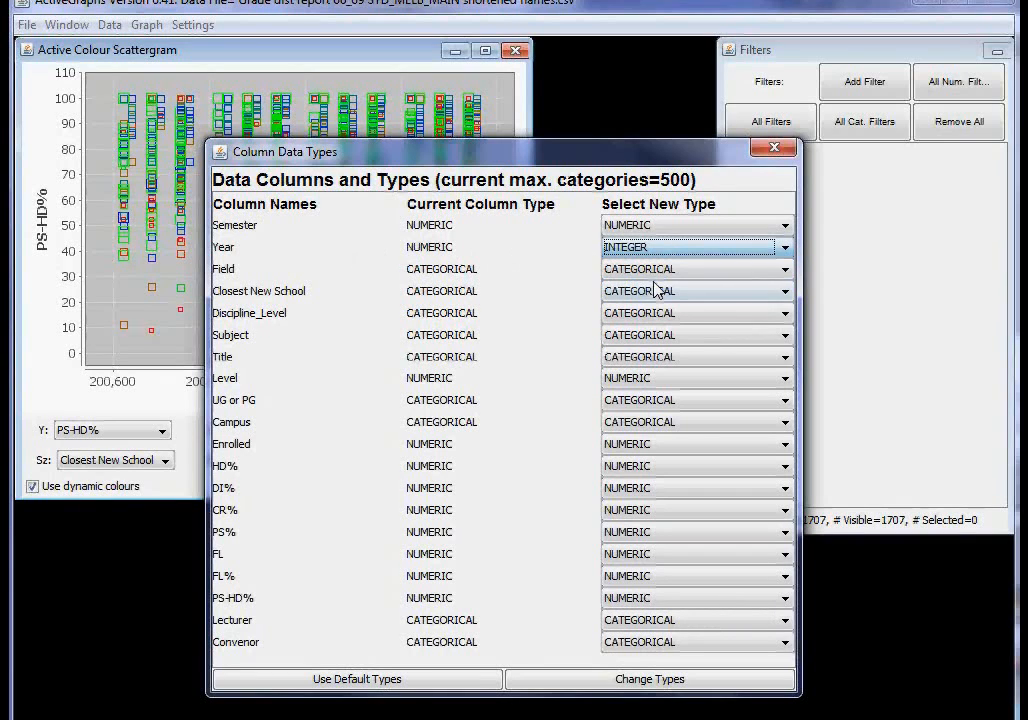
pyautogui.click(676, 227)
pyautogui.click(660, 262)
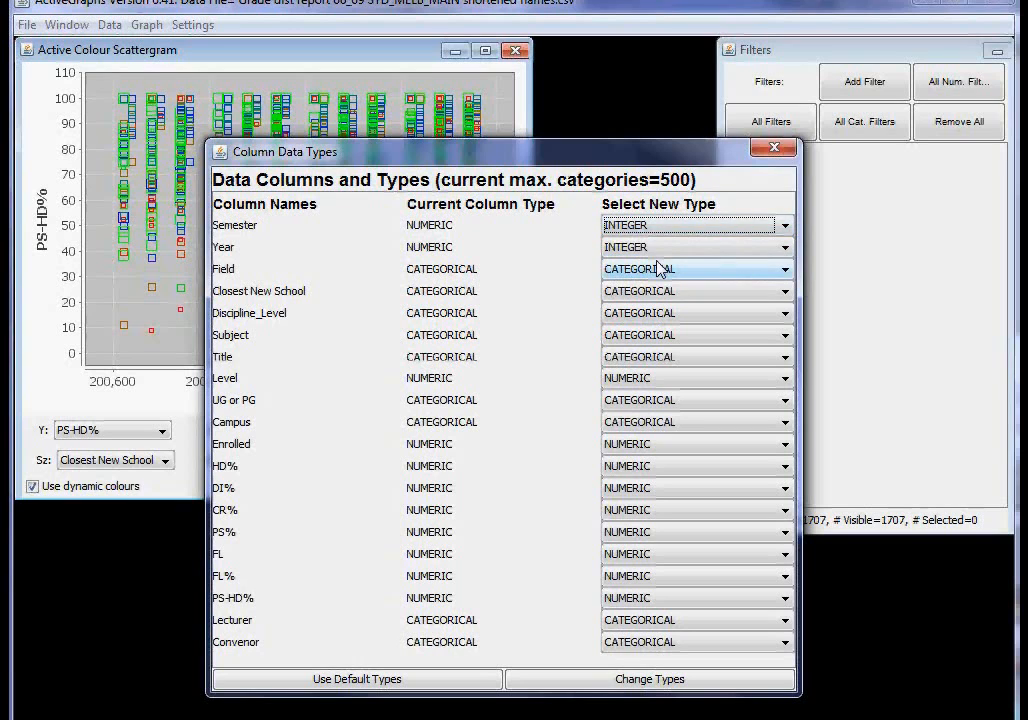
pyautogui.click(637, 380)
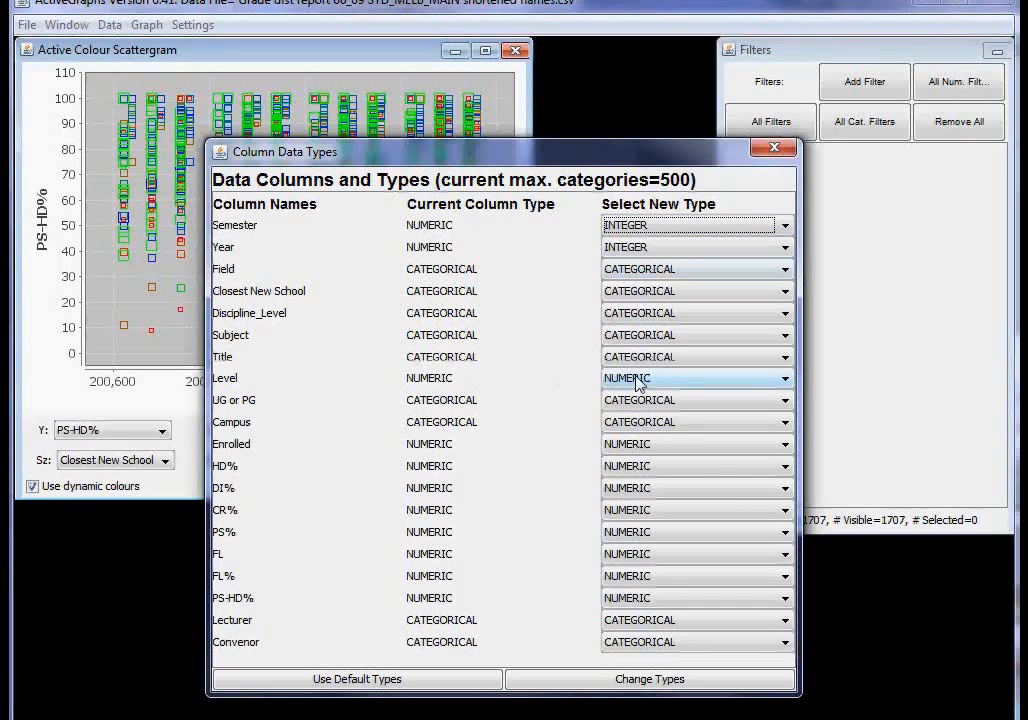
pyautogui.click(630, 414)
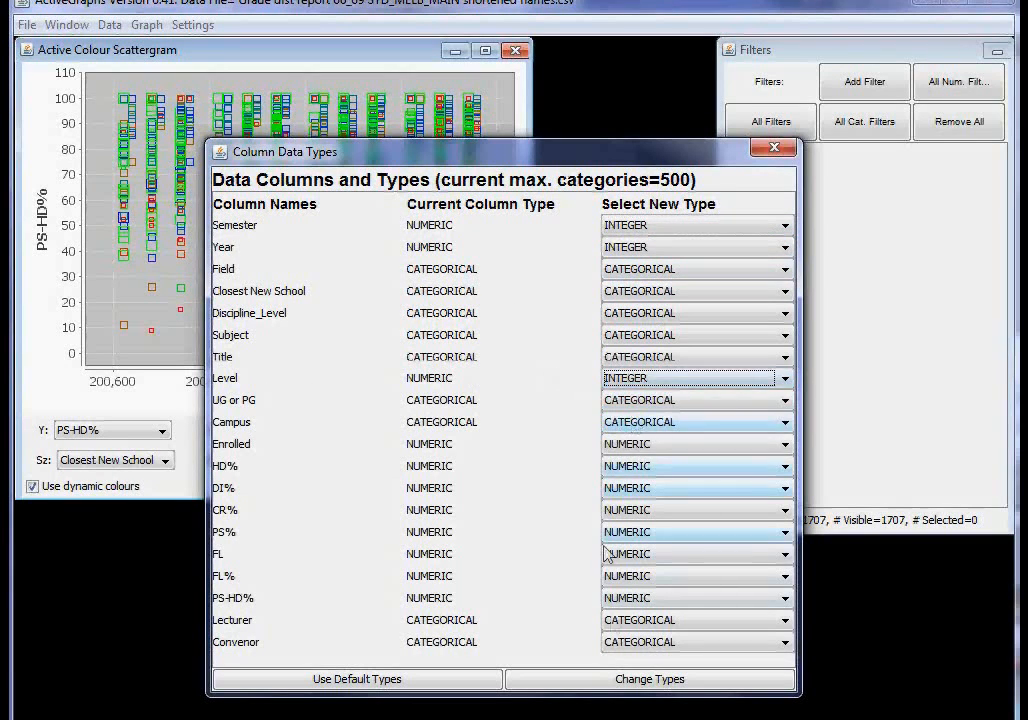
pyautogui.click(603, 686)
pyautogui.click(131, 436)
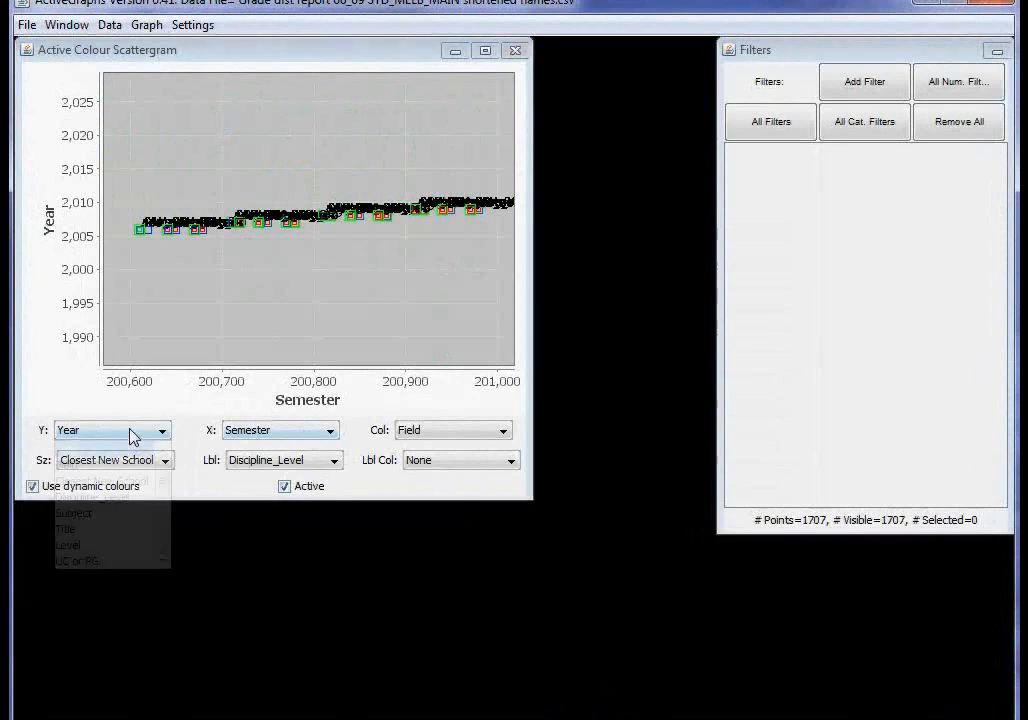
pyautogui.scroll(1, 130, 472)
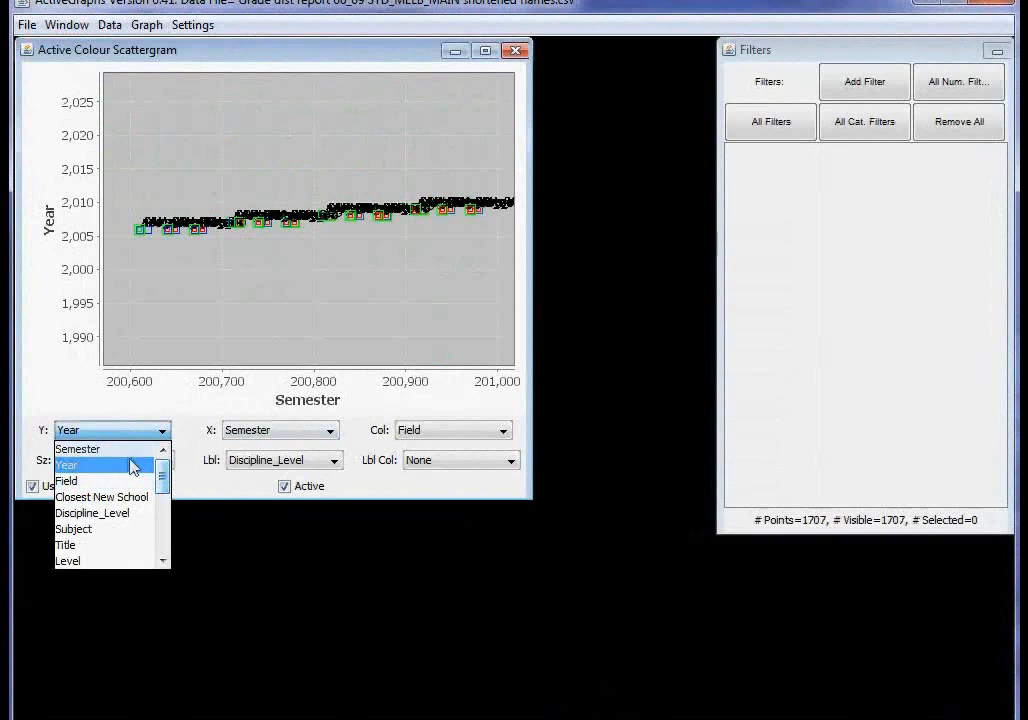
pyautogui.click(126, 450)
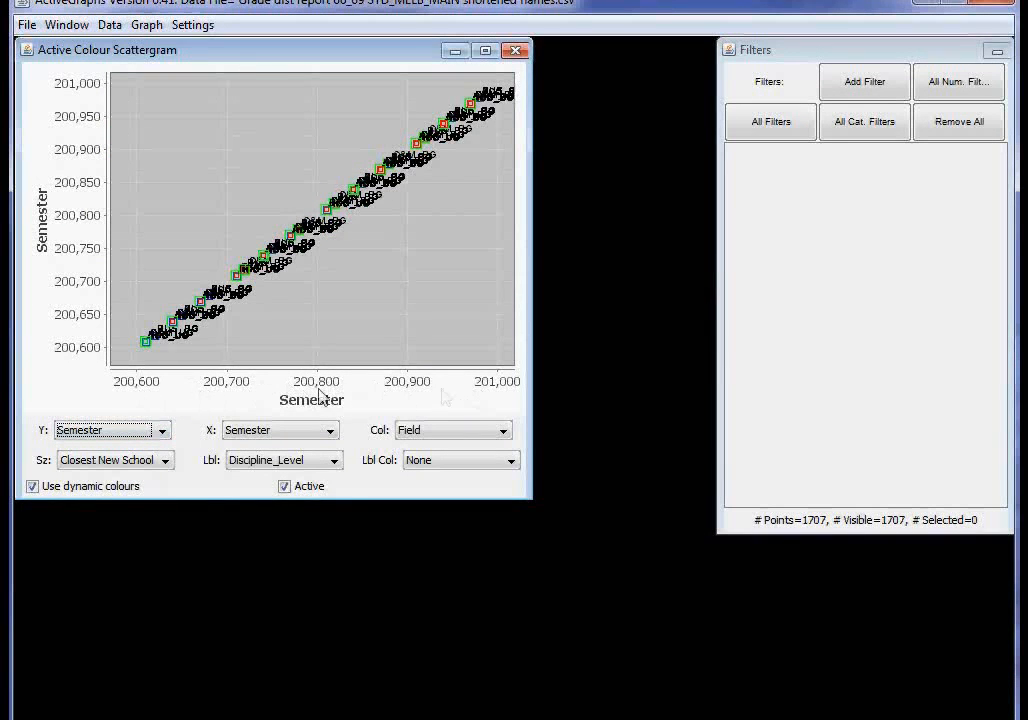
# - Plot PS-HD% on the scattergram's Y axis and set the point labels to None
pyautogui.click(162, 431)
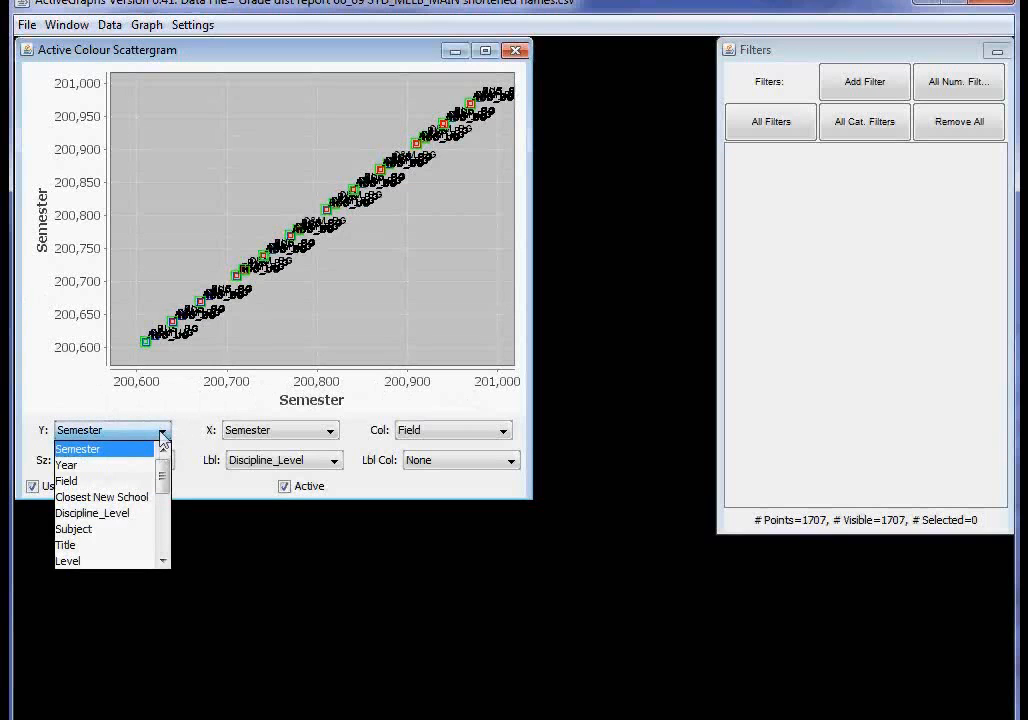
pyautogui.moveTo(163, 490); pyautogui.dragTo(165, 543)
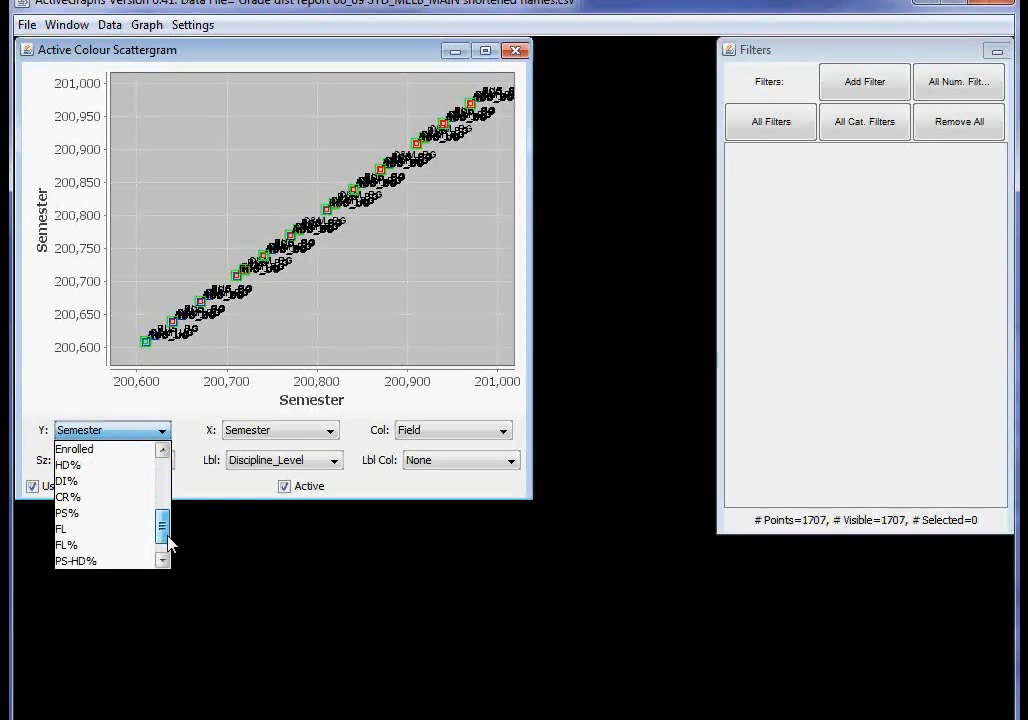
pyautogui.click(86, 561)
pyautogui.click(279, 463)
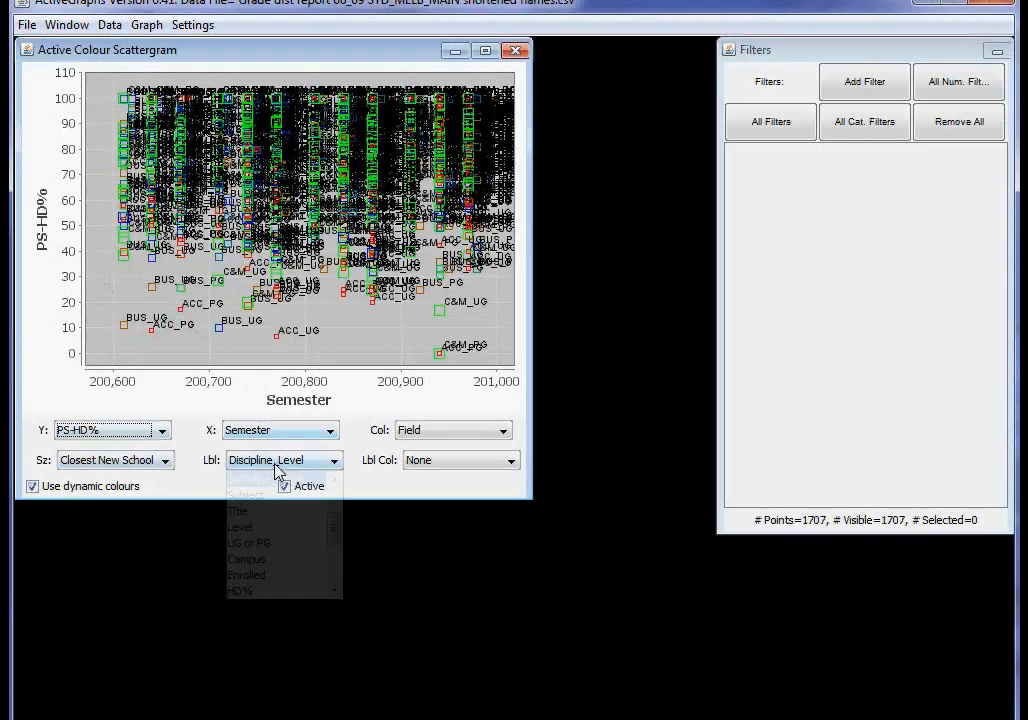
pyautogui.moveTo(336, 528); pyautogui.dragTo(337, 500)
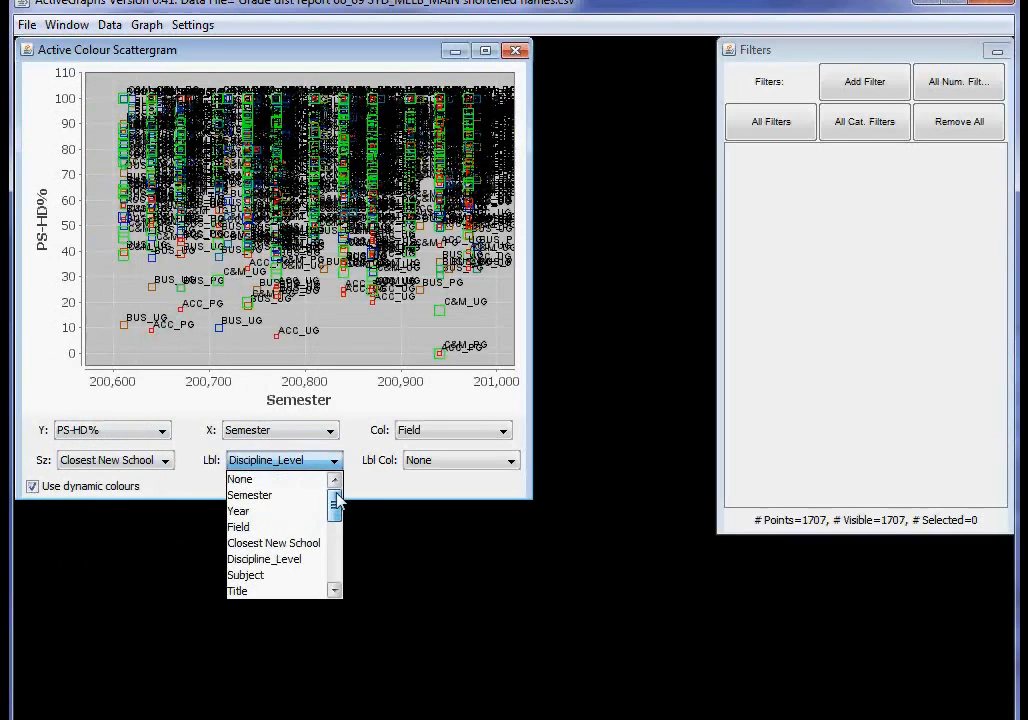
pyautogui.click(282, 482)
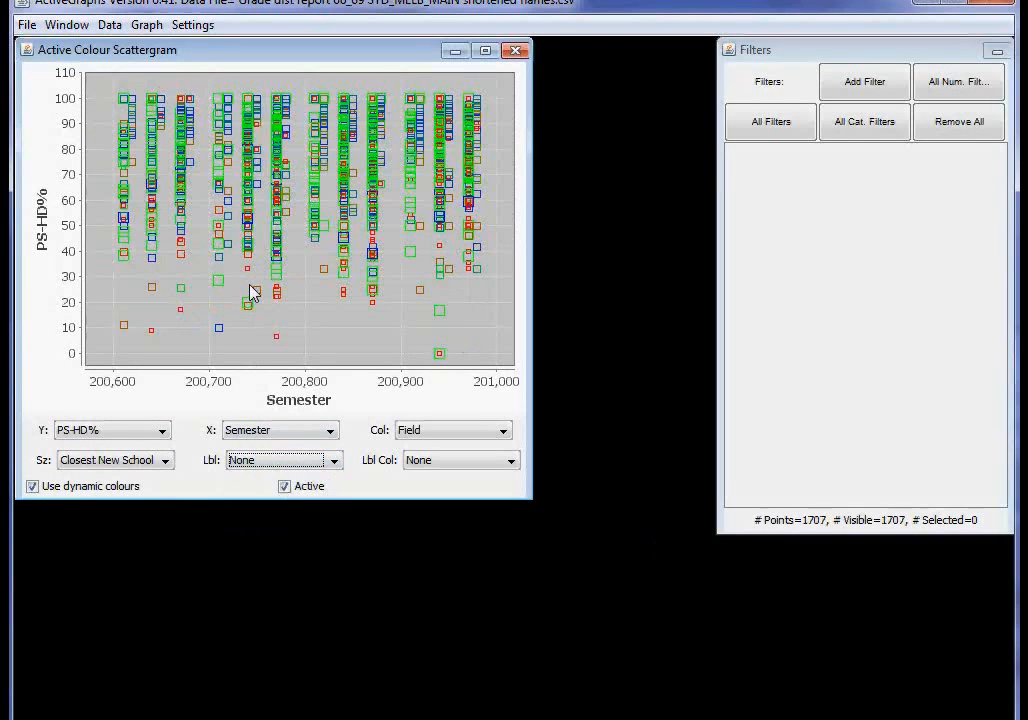
# - Plot Level on the scattergram's X axis
pyautogui.click(329, 431)
pyautogui.scroll(-1, 287, 487)
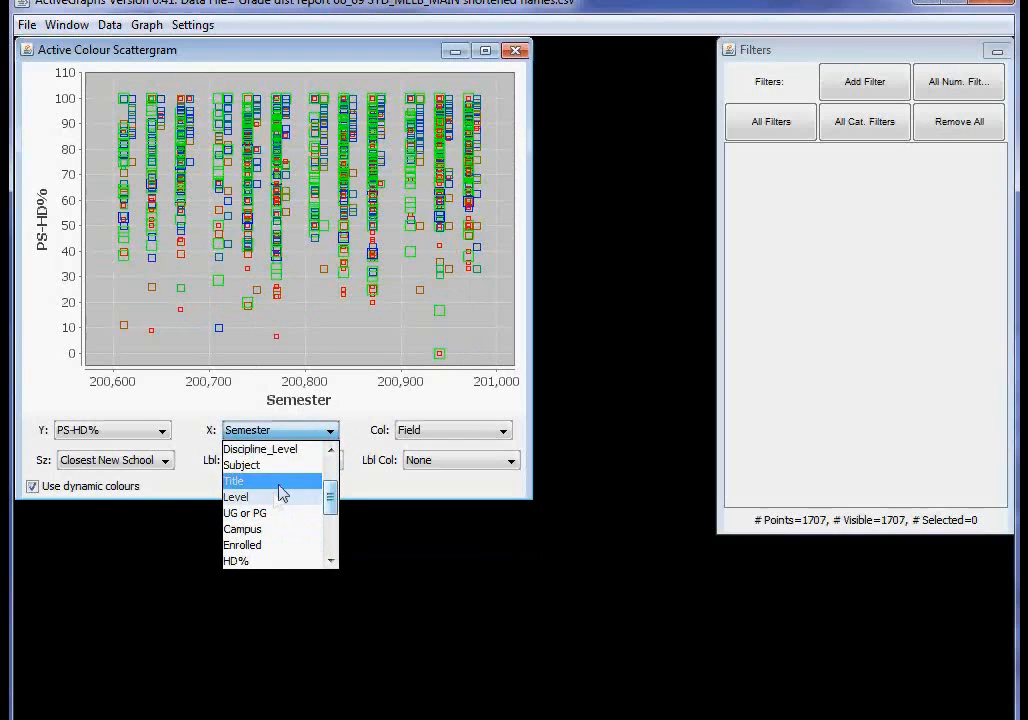
pyautogui.click(285, 497)
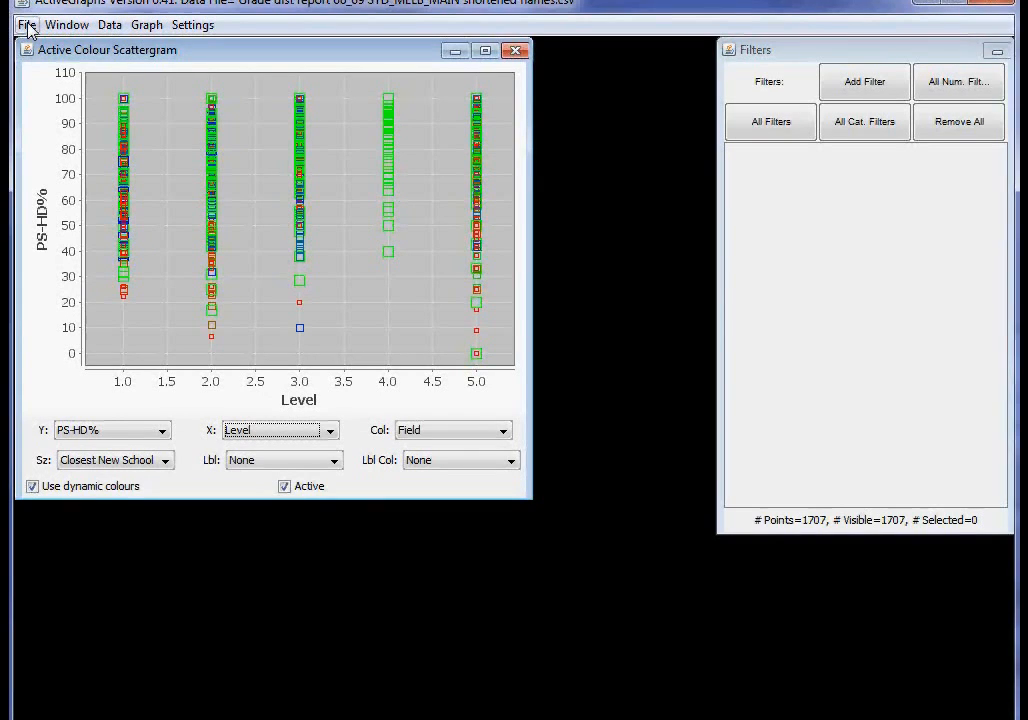
# - Add a filter for the Level column
pyautogui.click(865, 88)
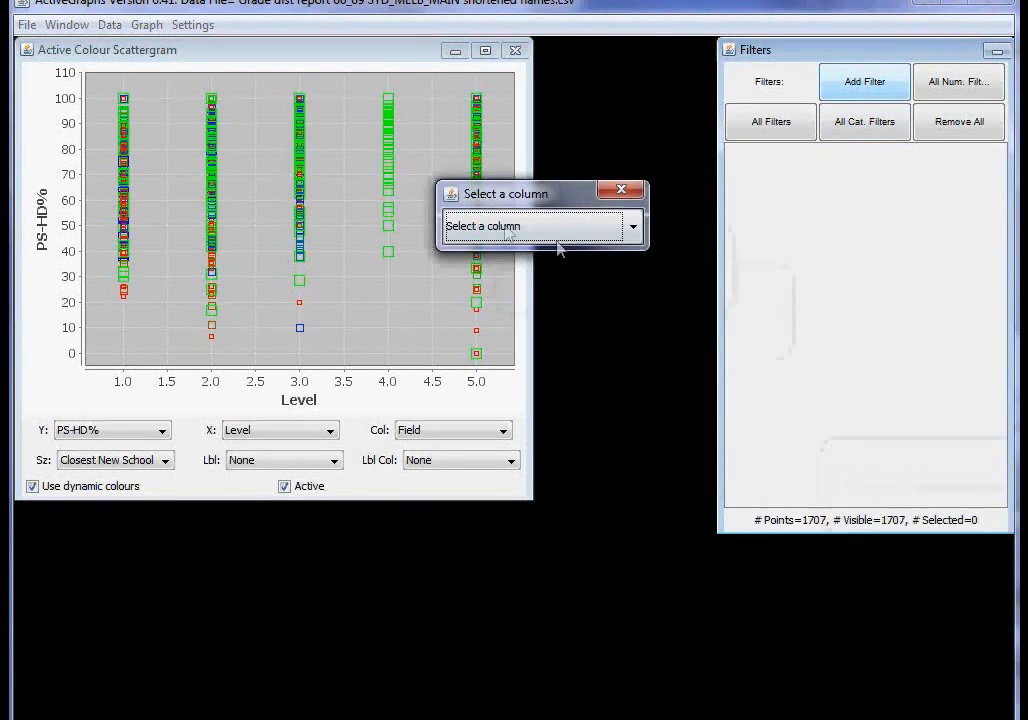
pyautogui.click(508, 230)
pyautogui.moveTo(636, 285); pyautogui.dragTo(640, 314)
pyautogui.click(558, 273)
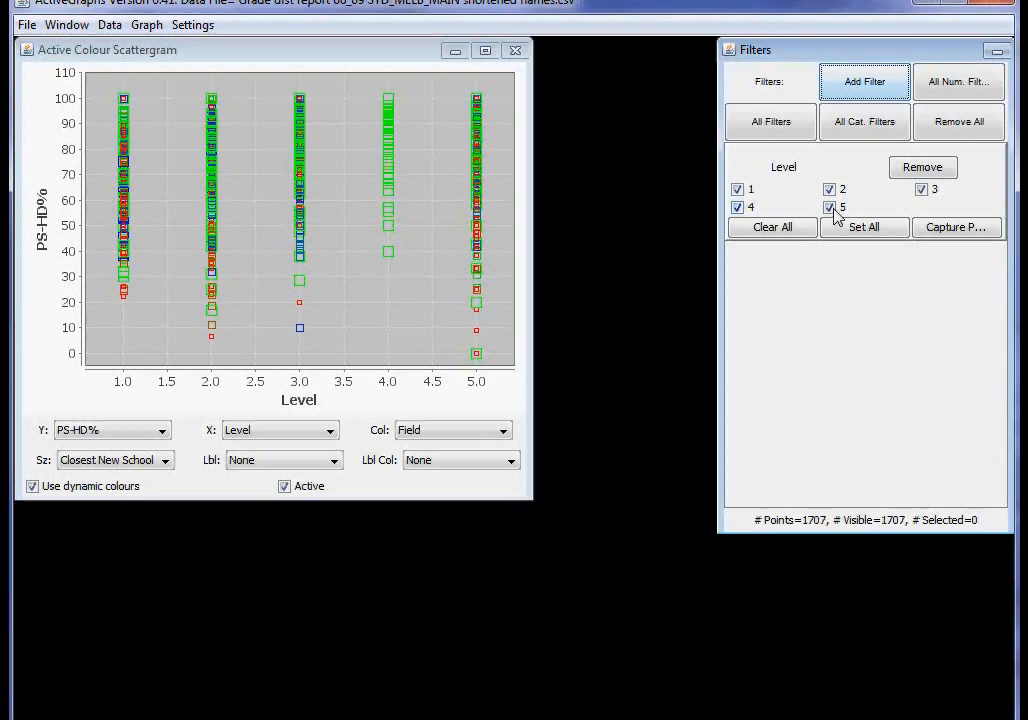
# - Add a filter for the PS-HD% column below the Level filter
pyautogui.click(868, 88)
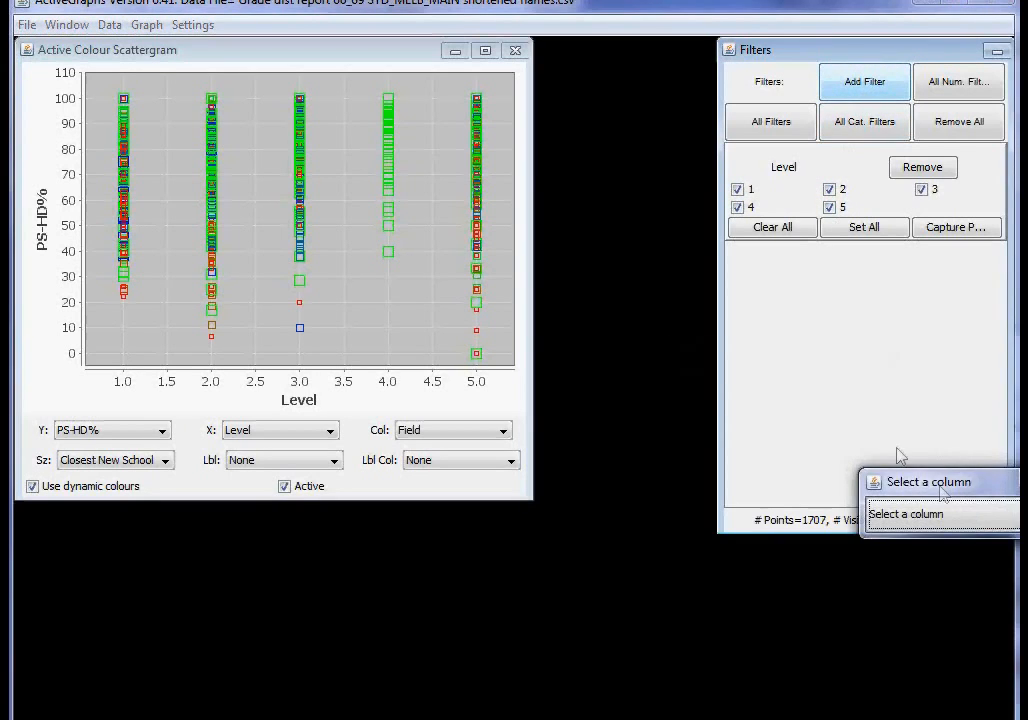
pyautogui.moveTo(945, 482); pyautogui.dragTo(600, 243)
pyautogui.click(711, 275)
pyautogui.moveTo(708, 342); pyautogui.dragTo(711, 392)
pyautogui.click(636, 384)
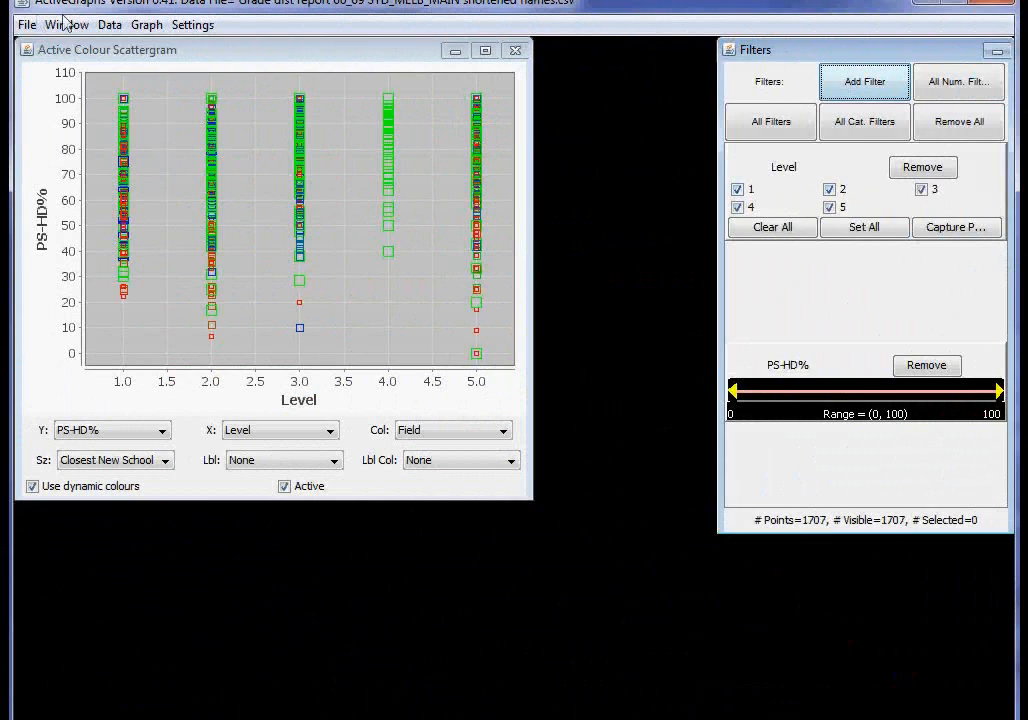
# - Open the Grade dist report 06_09 SYD_MELB_MAIN shortened names file again, confirm its column headers and keep the default column types
pyautogui.click(25, 25)
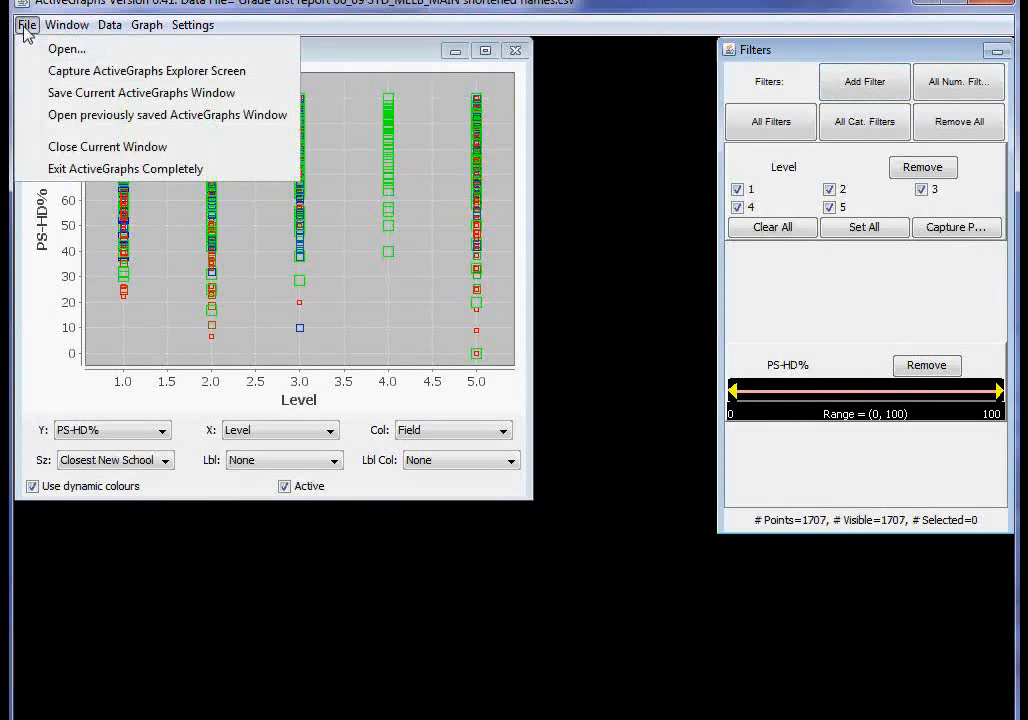
pyautogui.click(84, 52)
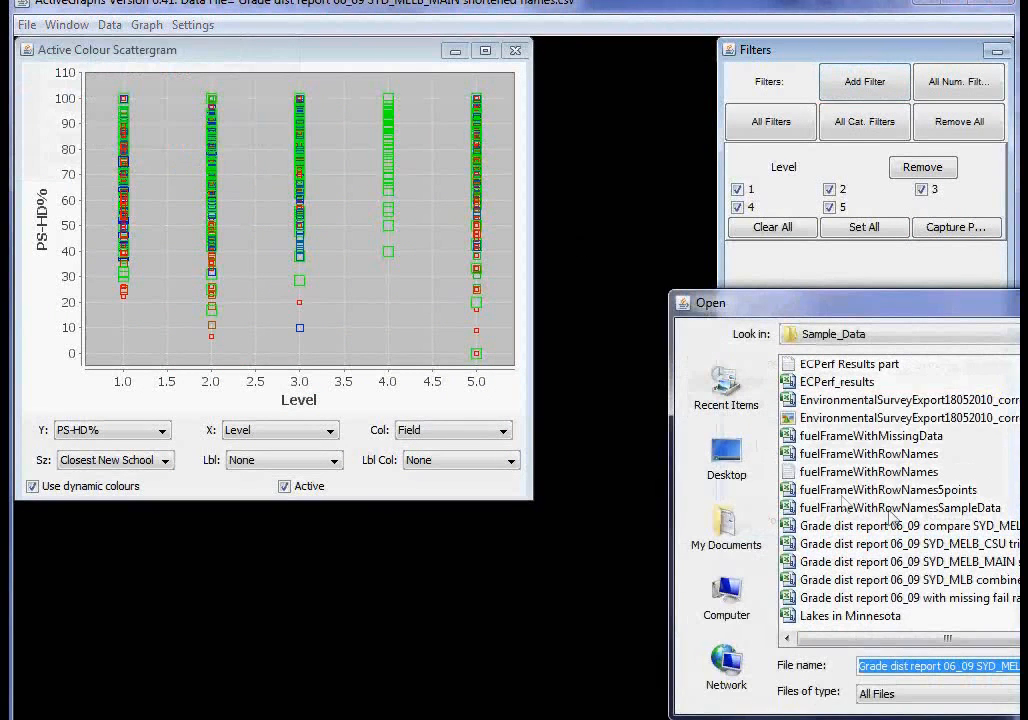
pyautogui.click(988, 566)
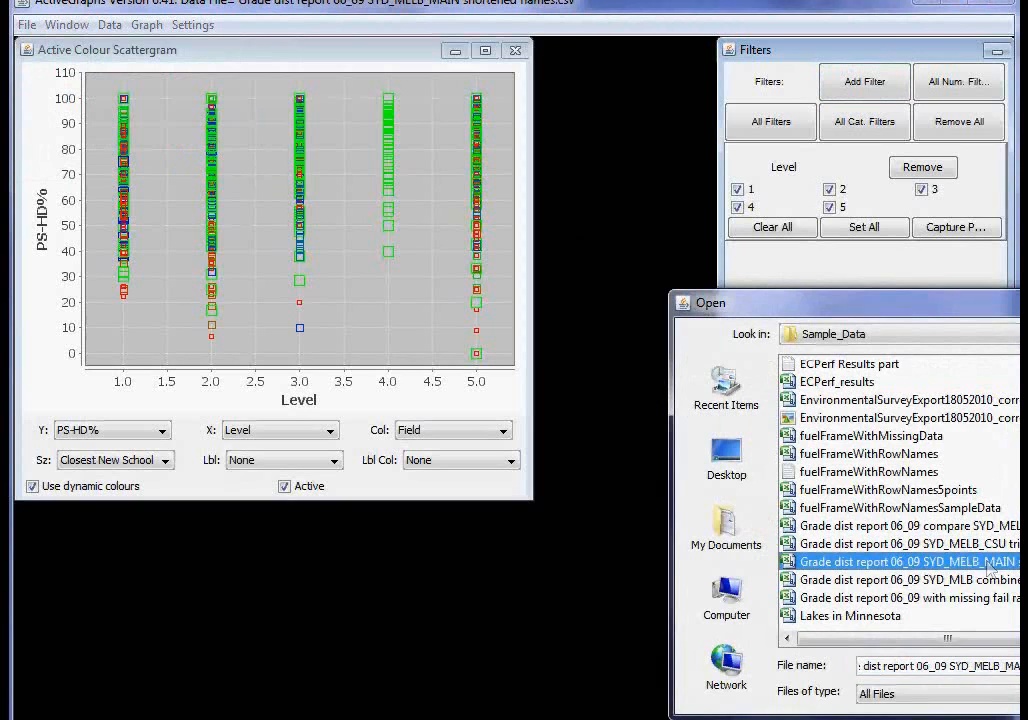
pyautogui.press('Return')
pyautogui.moveTo(934, 452); pyautogui.dragTo(600, 301)
pyautogui.click(592, 383)
pyautogui.moveTo(692, 325); pyautogui.dragTo(469, 140)
pyautogui.click(498, 466)
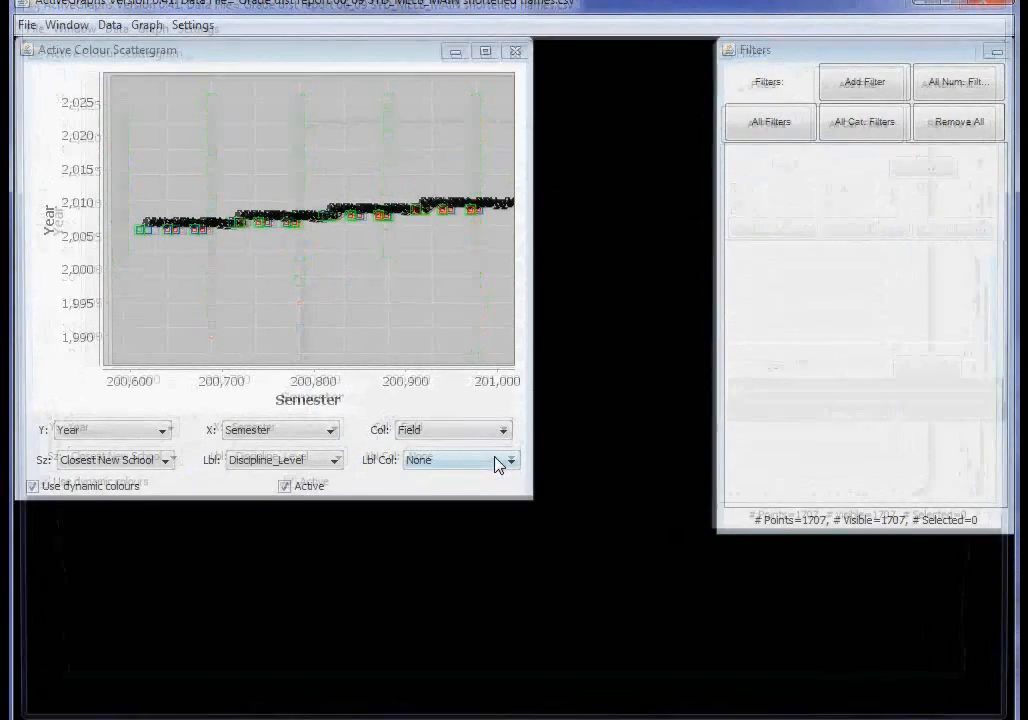
# - Plot PS% on the Y axis of the newly opened scattergram
pyautogui.click(147, 434)
pyautogui.moveTo(163, 470); pyautogui.dragTo(152, 535)
pyautogui.click(117, 530)
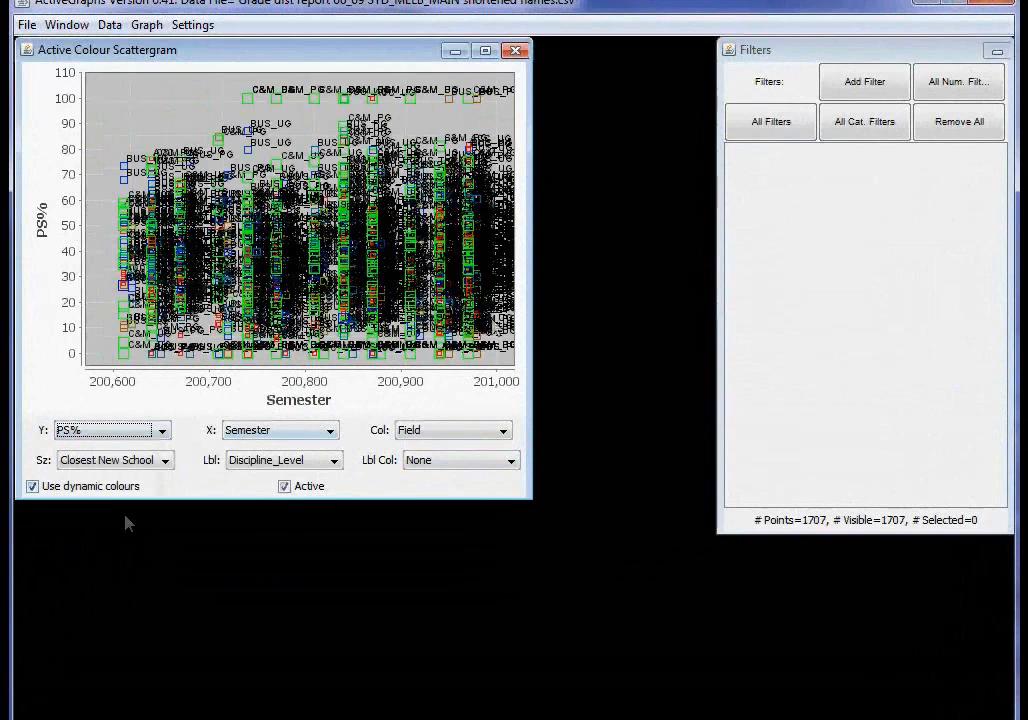
# - Add a filter for the Level column in the newly opened data window
pyautogui.click(866, 88)
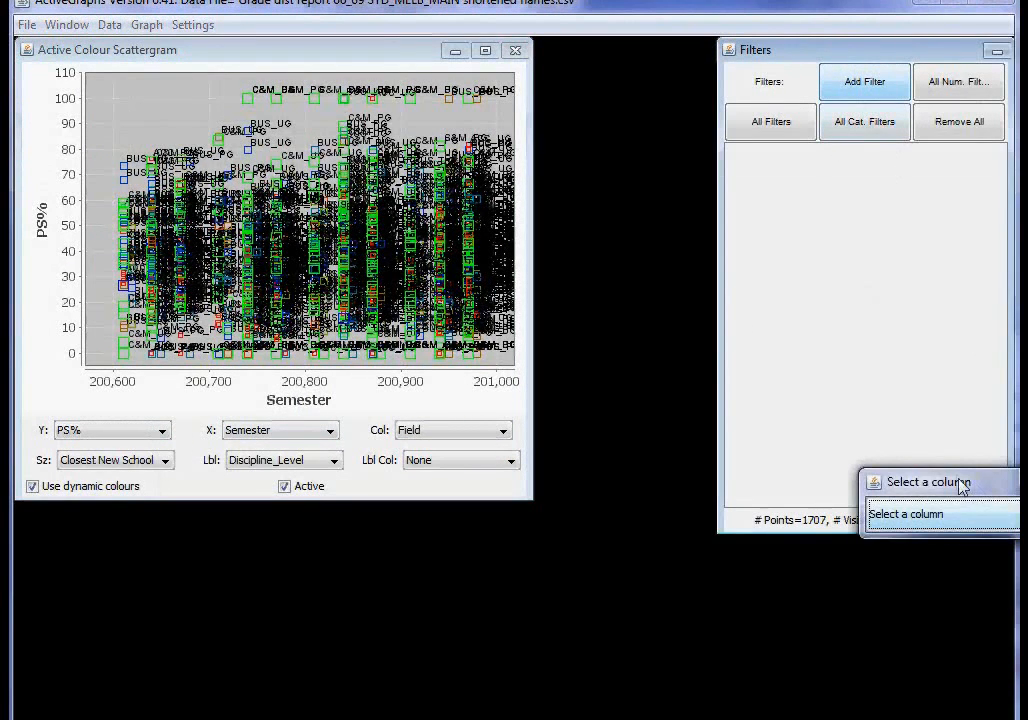
pyautogui.moveTo(961, 484); pyautogui.dragTo(651, 243)
pyautogui.click(744, 270)
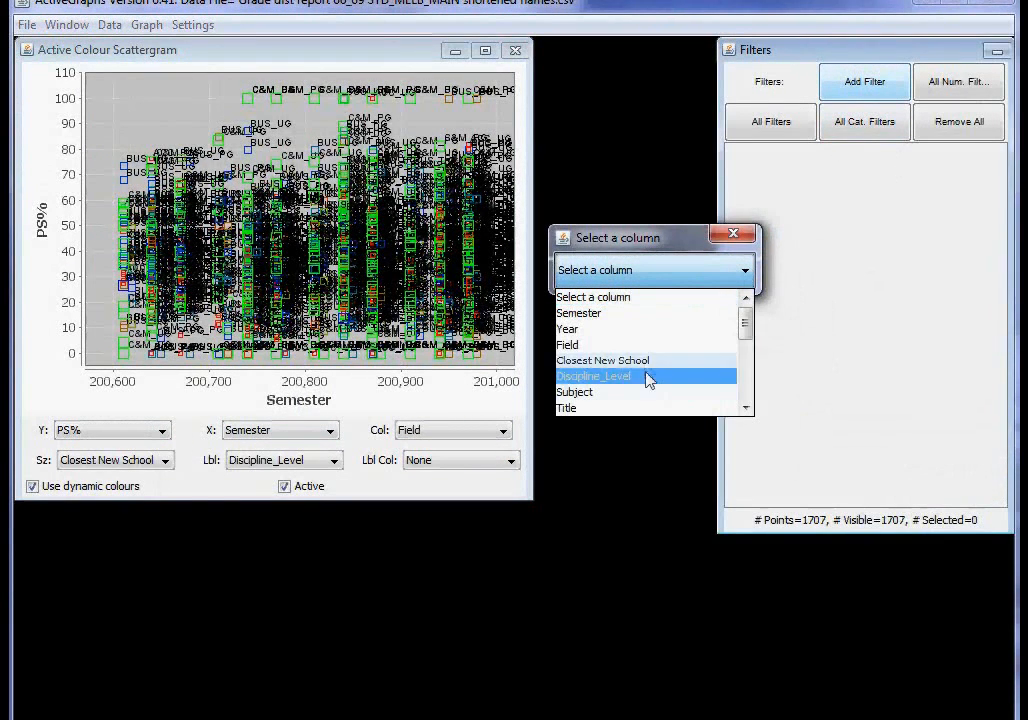
pyautogui.moveTo(745, 320); pyautogui.dragTo(746, 345)
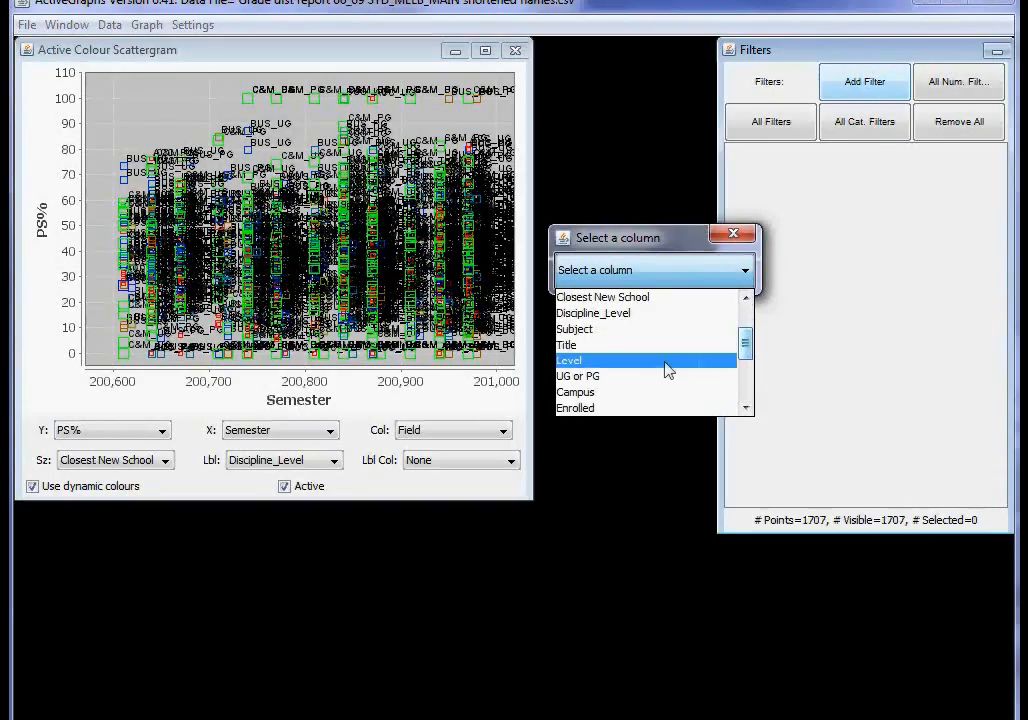
pyautogui.click(666, 367)
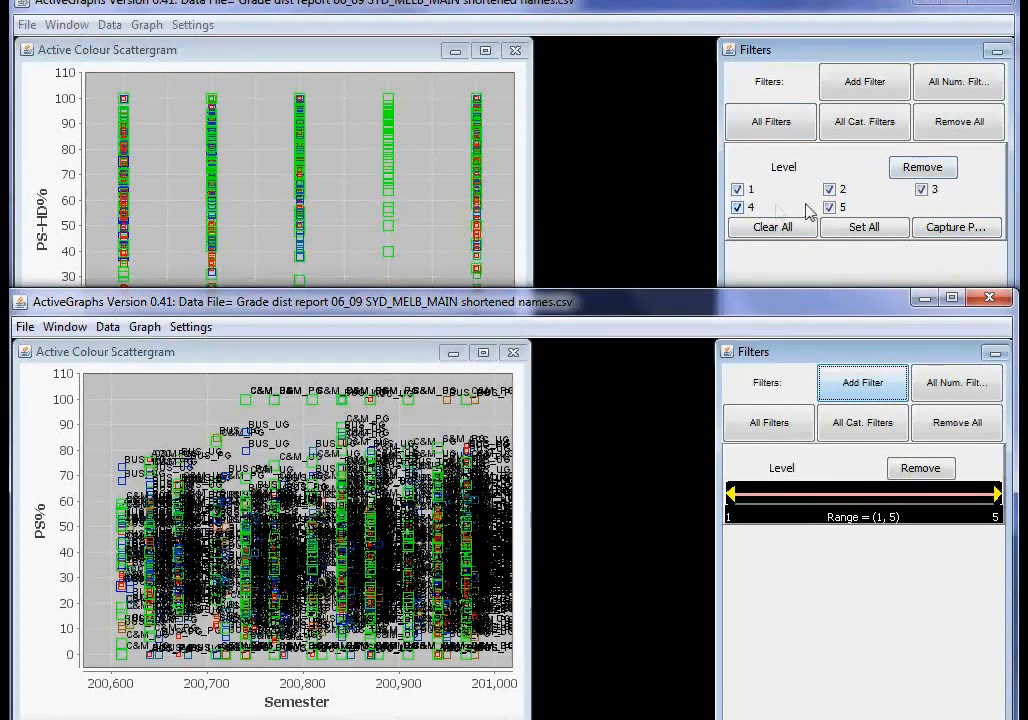
# - In the first data window, exclude levels 1, 2, 3 and 4 in the Level filter, leaving only level 5
pyautogui.click(737, 189)
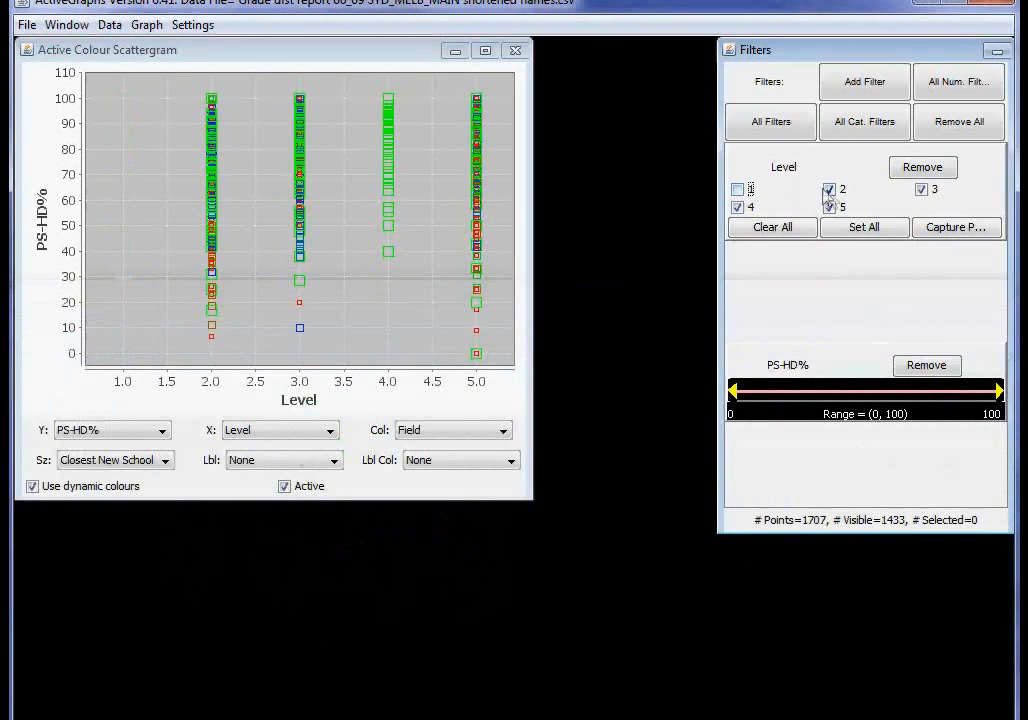
pyautogui.click(829, 189)
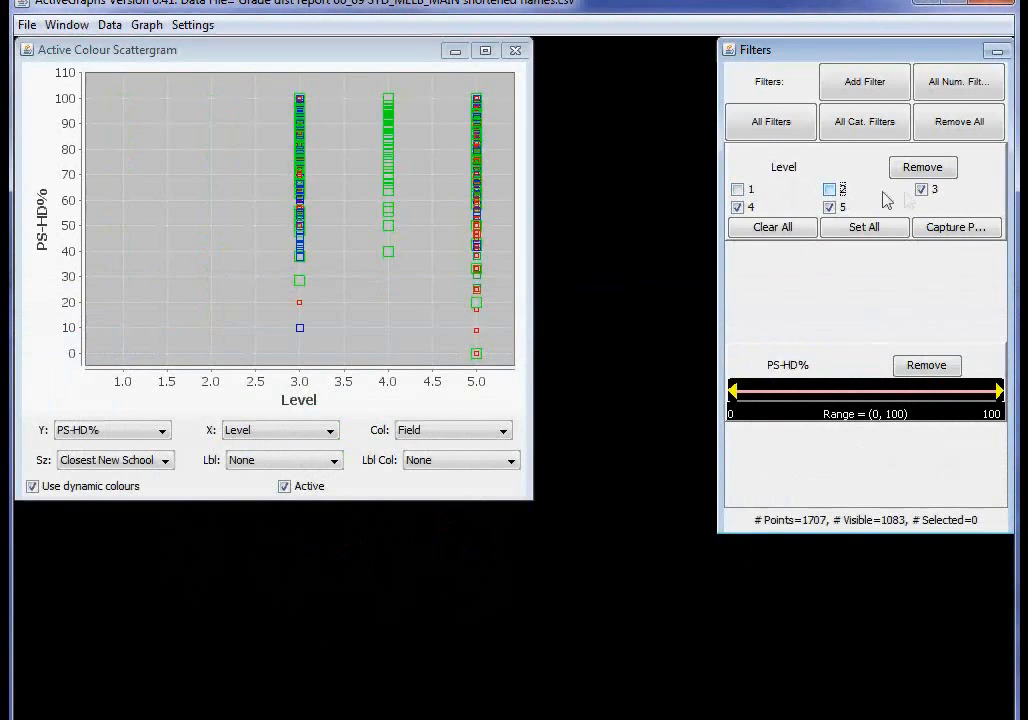
pyautogui.click(921, 190)
pyautogui.click(738, 207)
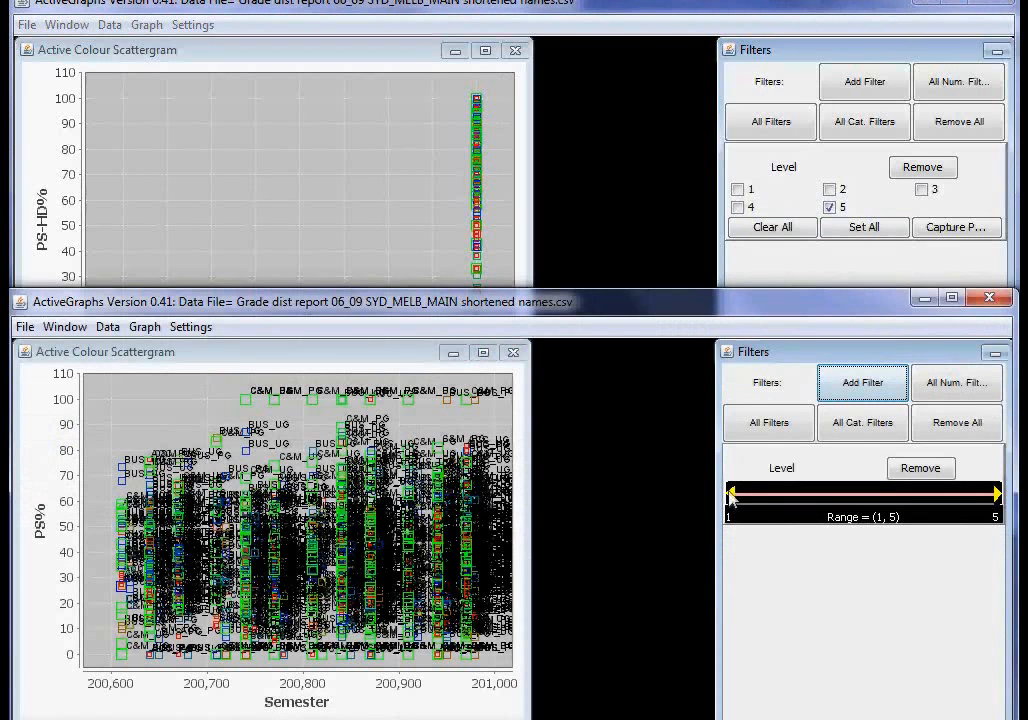
# - In the second data window, raise the Level filter's minimum to about 4.246, and move that window down
pyautogui.moveTo(731, 500); pyautogui.dragTo(941, 512)
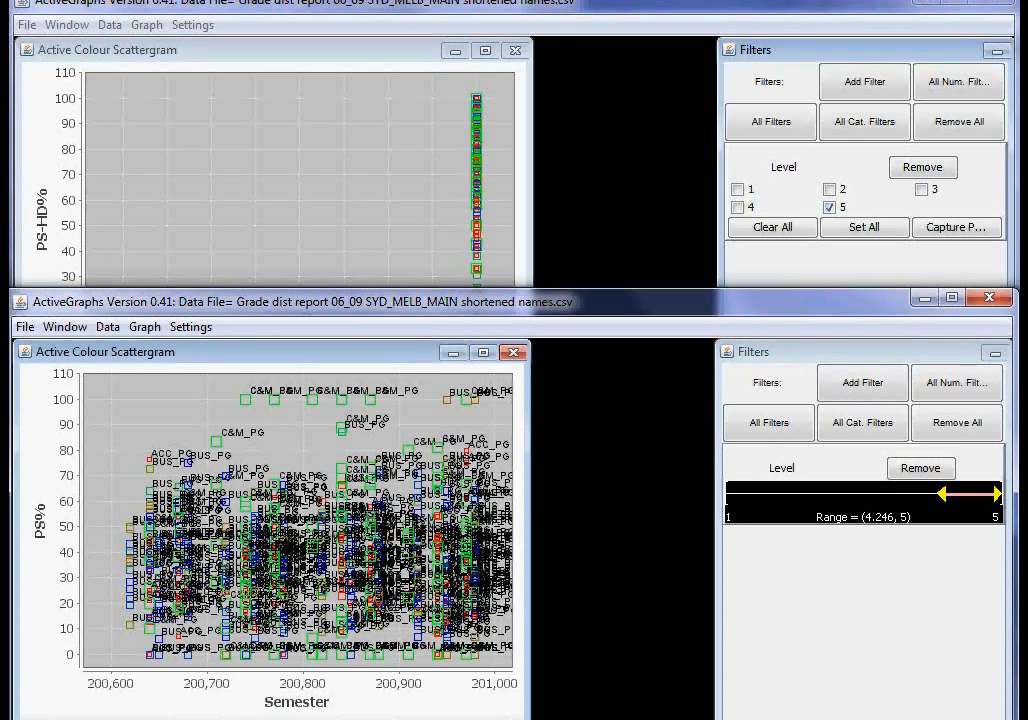
pyautogui.moveTo(489, 301); pyautogui.dragTo(493, 405)
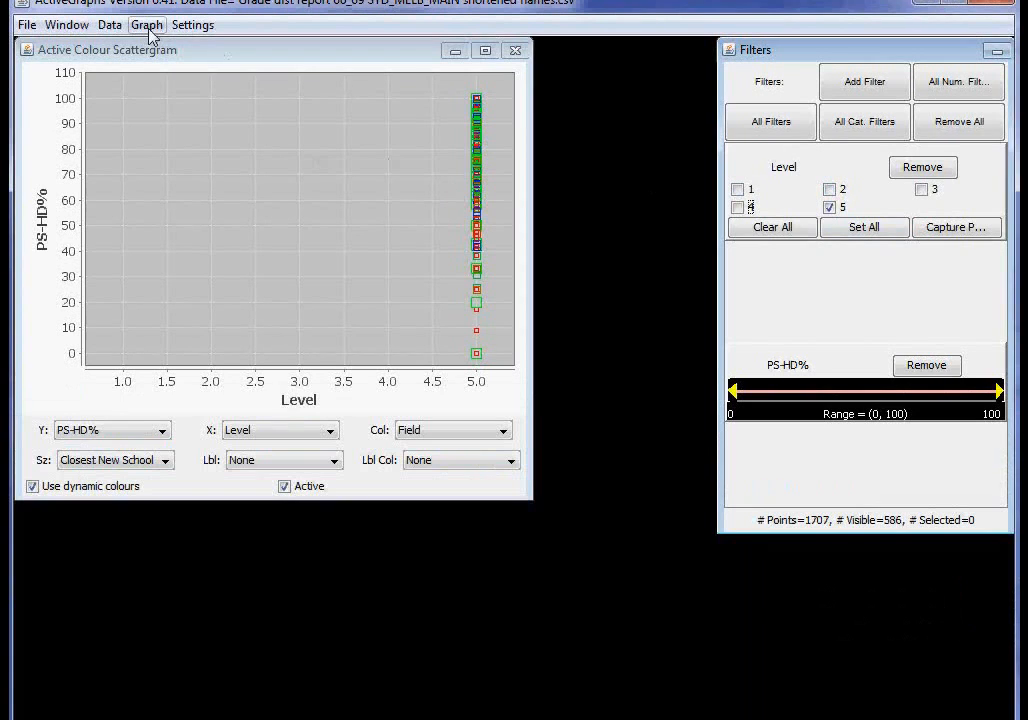
# - In the first data window, create an active multi-bar chart of average PS-HD% with Level as primary and Campus as secondary X-axis column
pyautogui.click(148, 25)
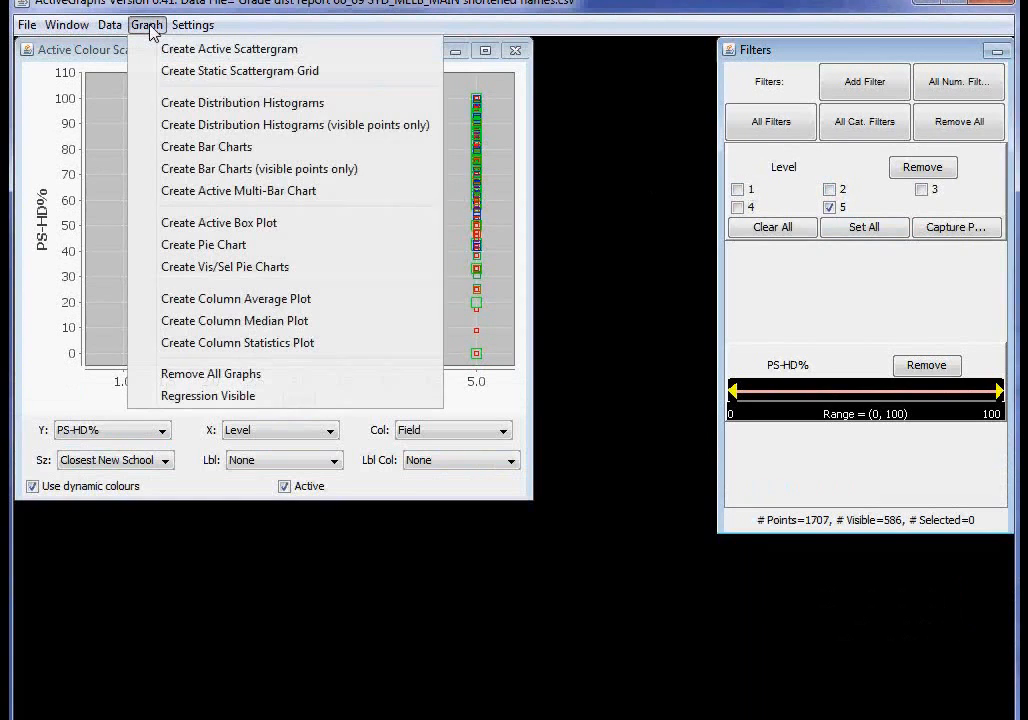
pyautogui.click(222, 197)
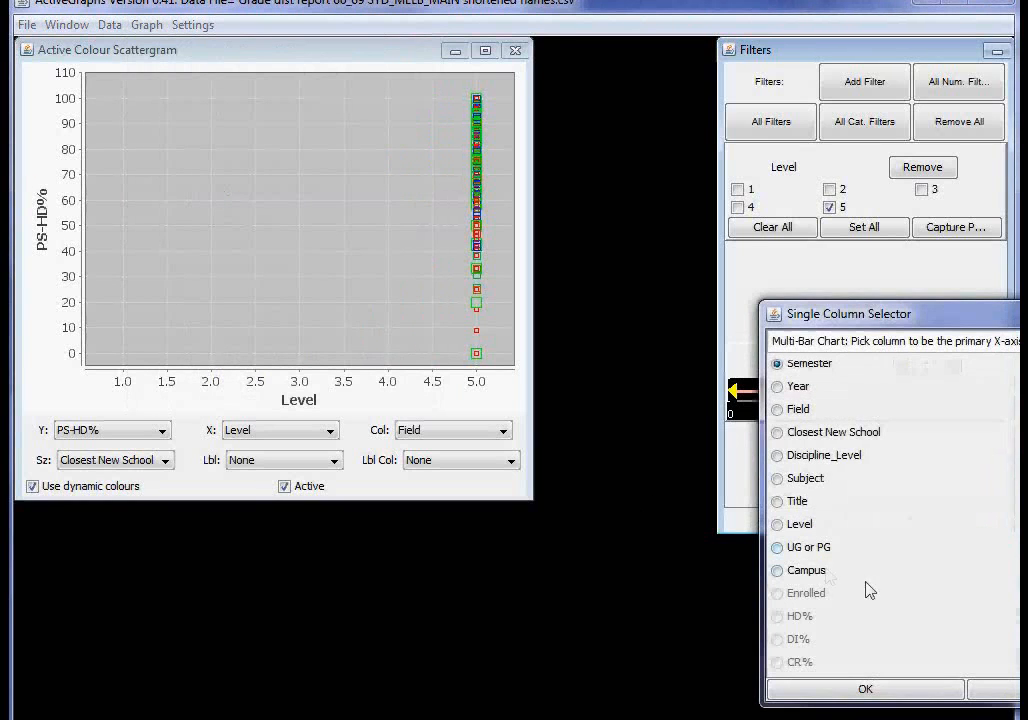
pyautogui.click(778, 526)
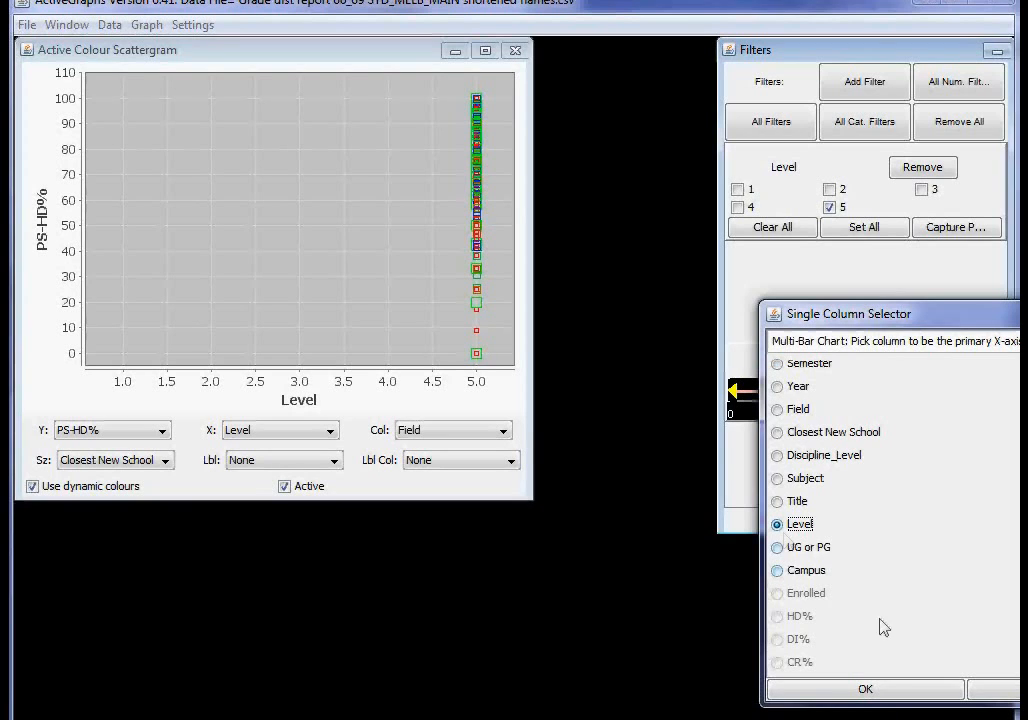
pyautogui.click(880, 693)
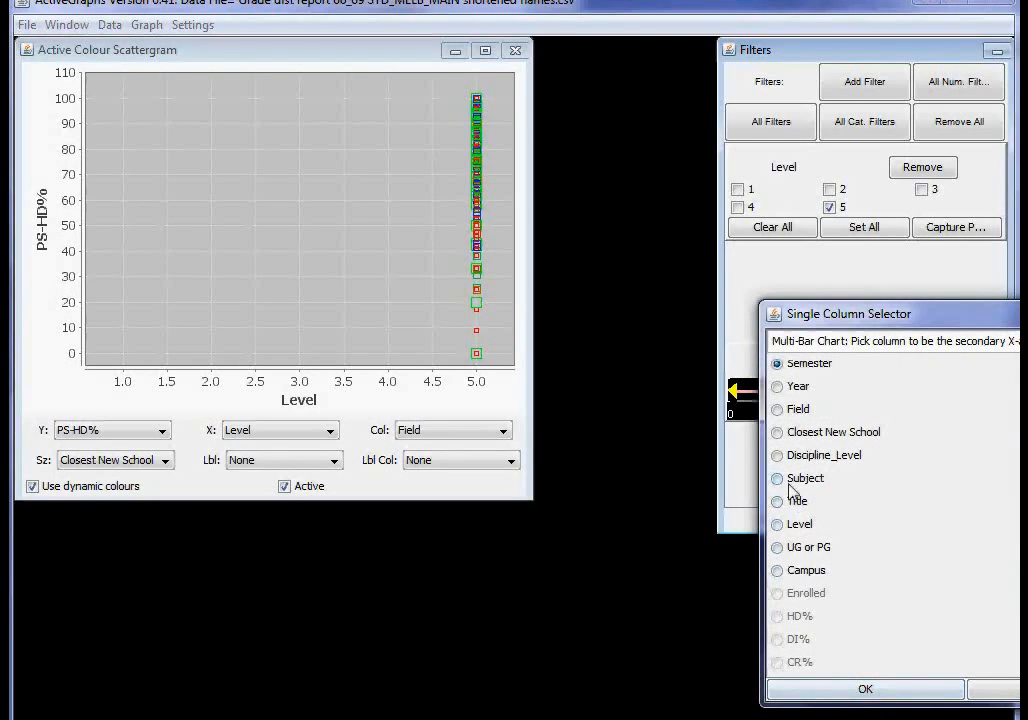
pyautogui.click(777, 570)
pyautogui.click(838, 689)
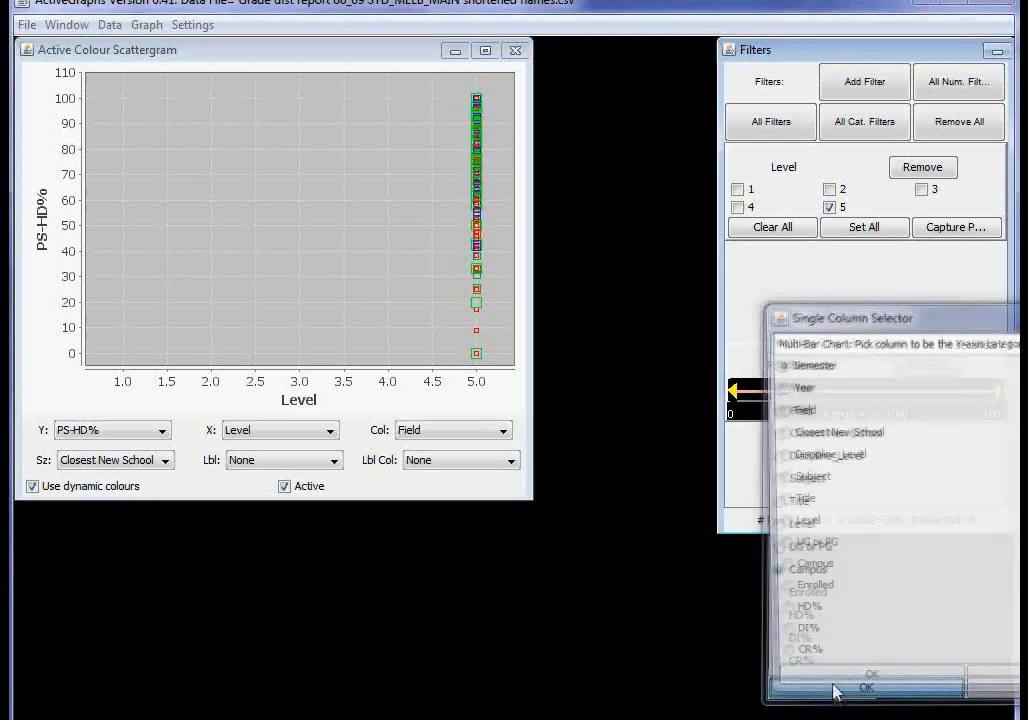
pyautogui.click(822, 619)
pyautogui.click(822, 689)
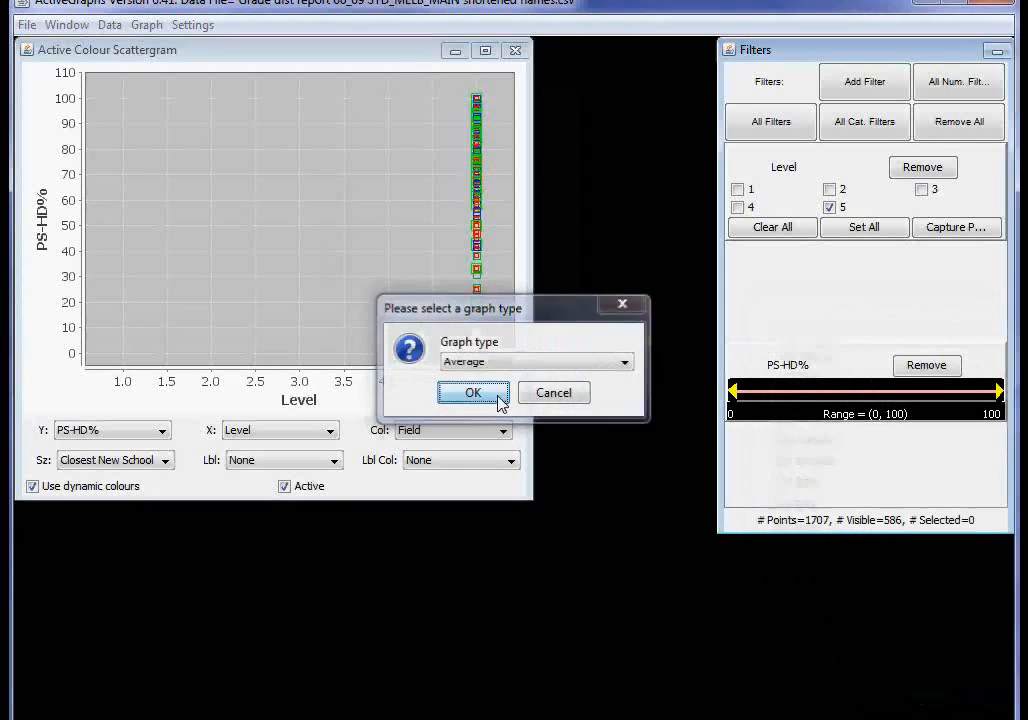
pyautogui.click(495, 396)
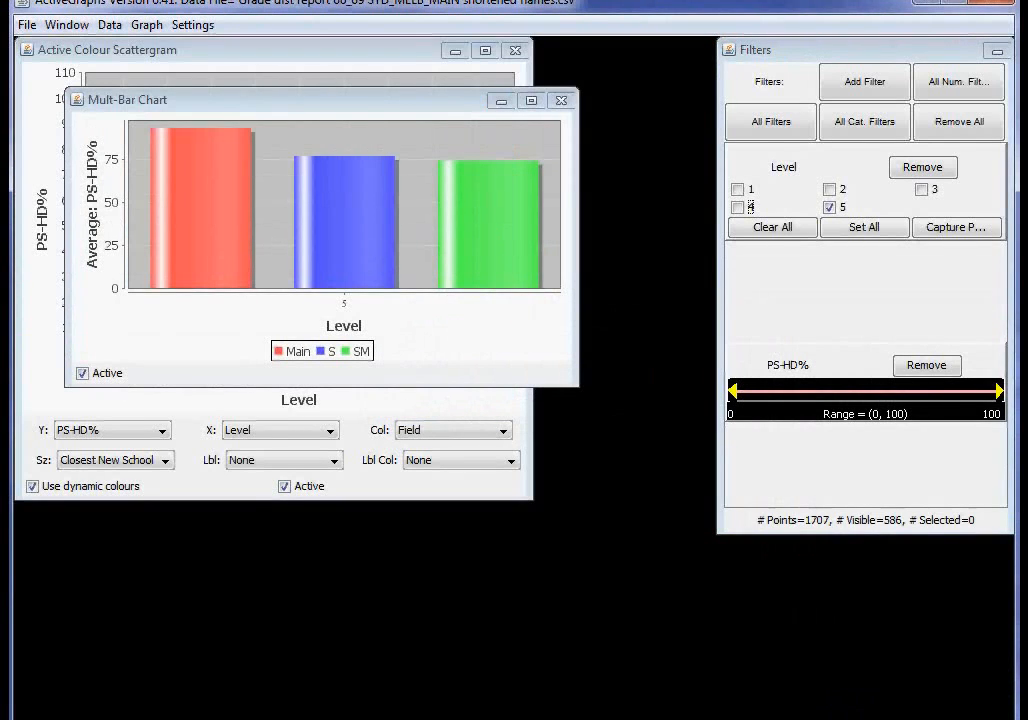
# - In the second data window, start an active multi-bar chart and check which columns can serve as the primary X-axis
pyautogui.click(510, 718)
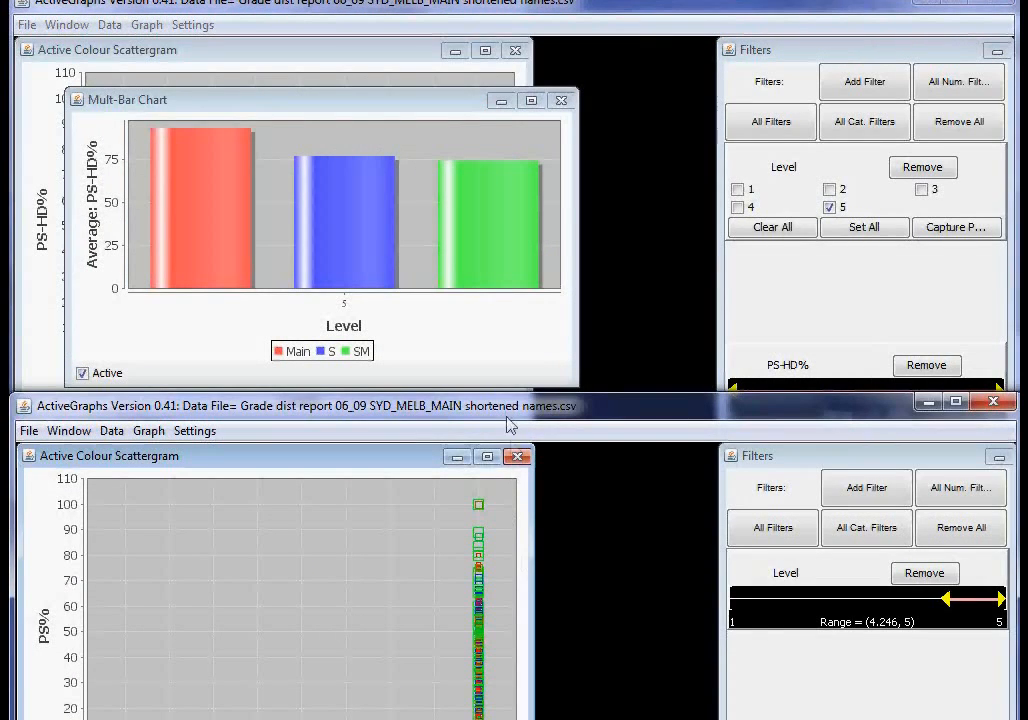
pyautogui.moveTo(182, 418); pyautogui.dragTo(185, 174)
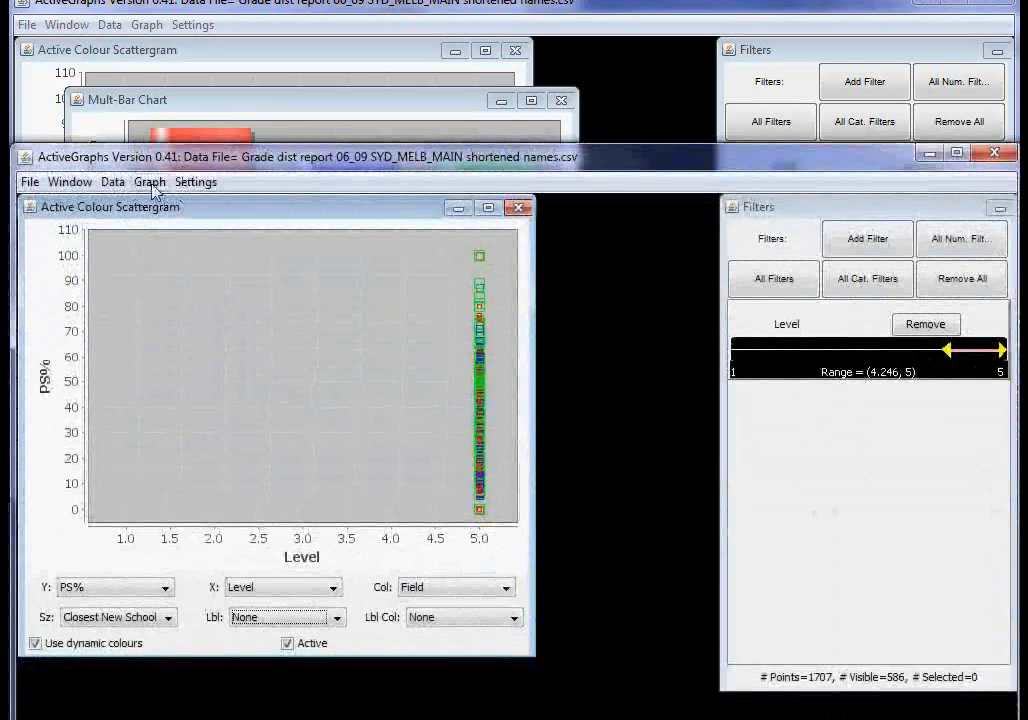
pyautogui.click(150, 183)
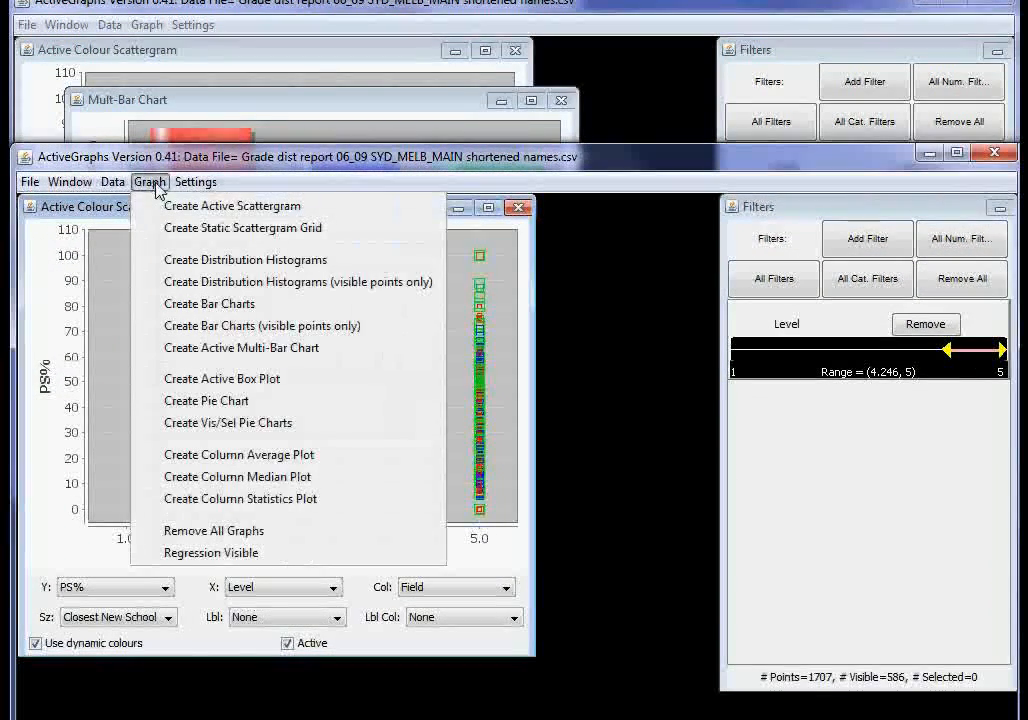
pyautogui.click(260, 350)
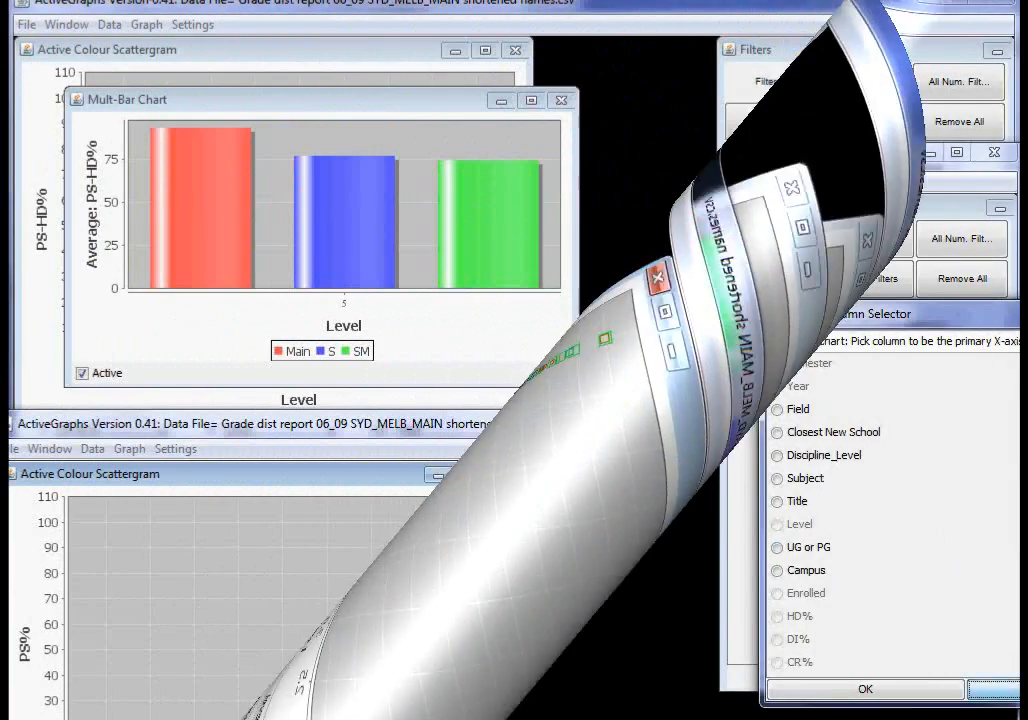
# - Open the visible data table in the first data window, place it below the graphs and widen it to show more columns
pyautogui.click(110, 25)
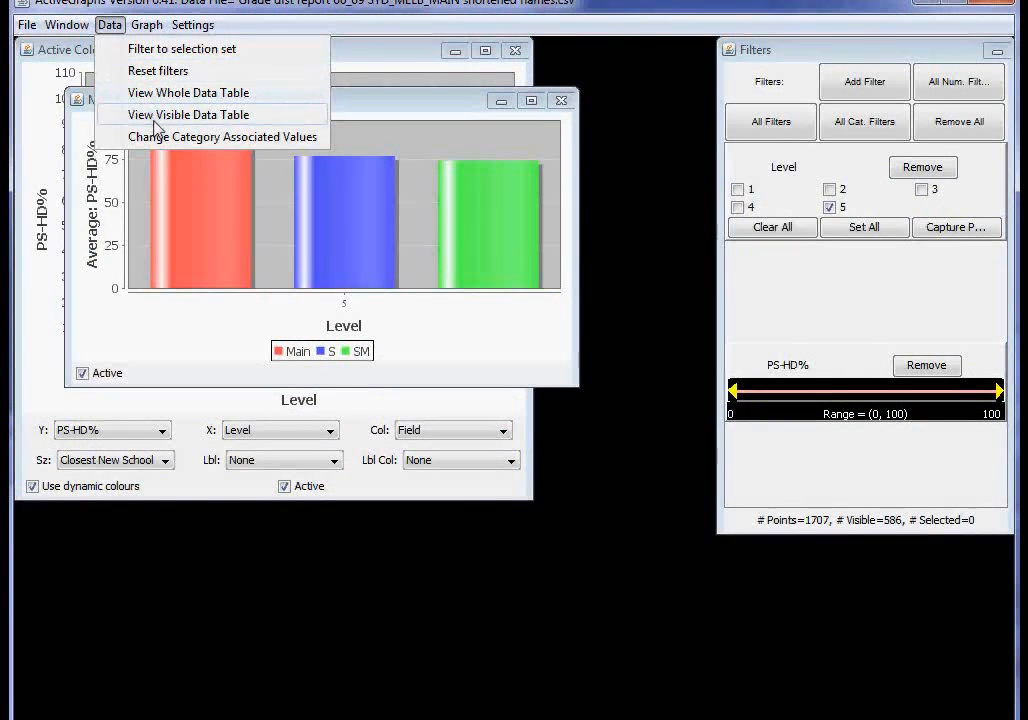
pyautogui.click(160, 115)
pyautogui.moveTo(175, 112); pyautogui.dragTo(151, 553)
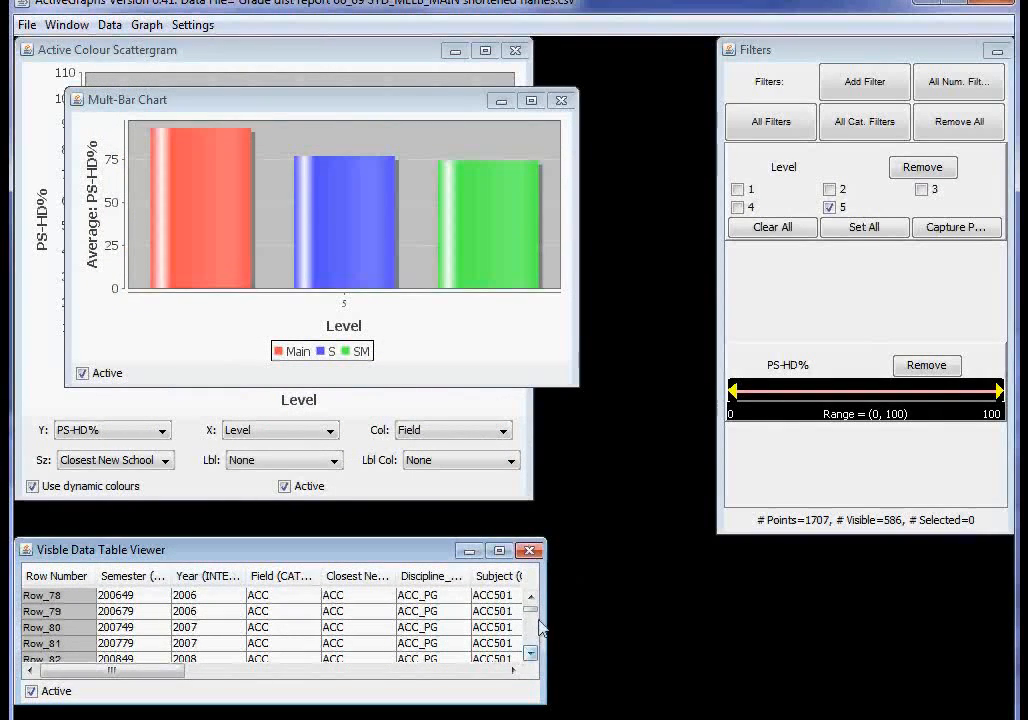
pyautogui.moveTo(550, 617); pyautogui.dragTo(984, 620)
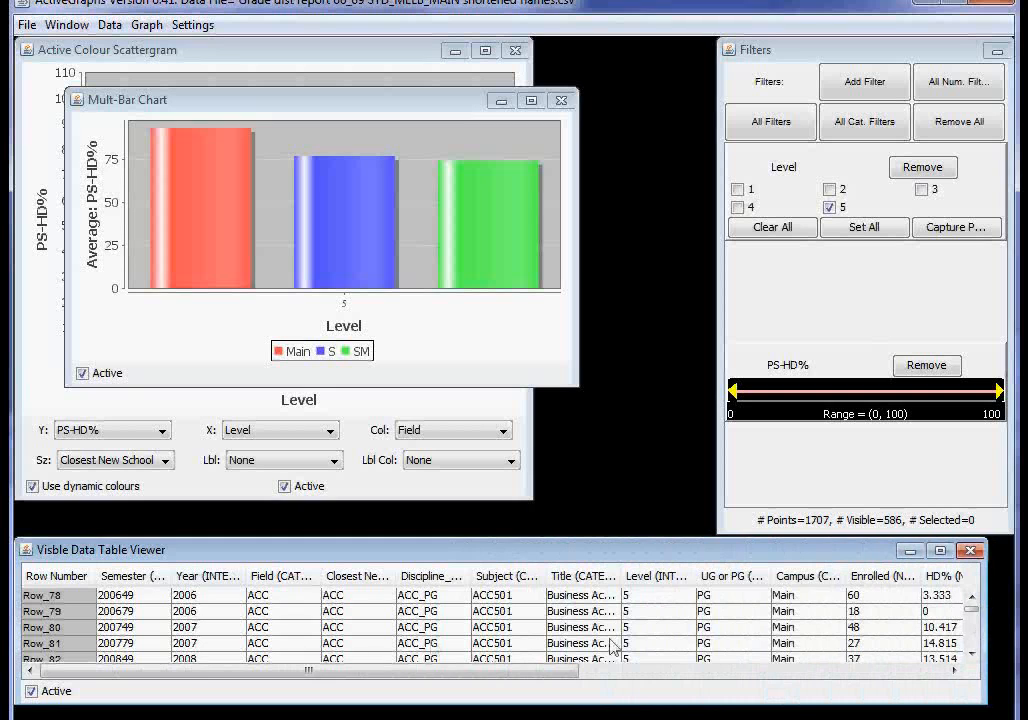
# - Widen the Semester, Year and Enrolled columns of the visible data table and examine the column types and values across the rows
pyautogui.moveTo(172, 576); pyautogui.dragTo(240, 600)
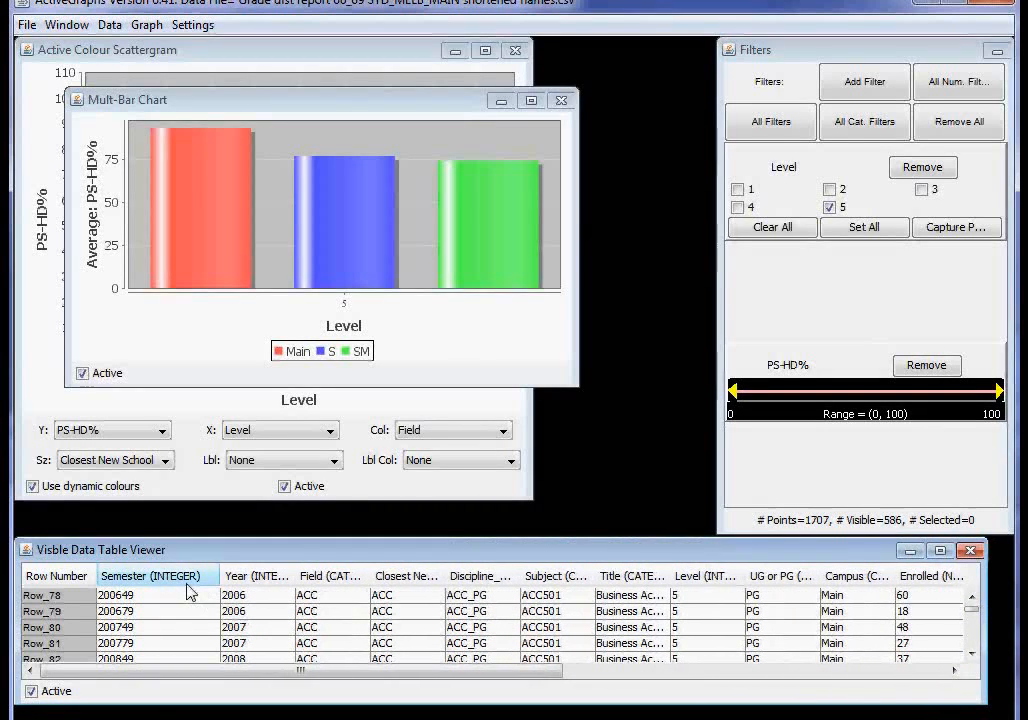
pyautogui.moveTo(297, 576); pyautogui.dragTo(345, 575)
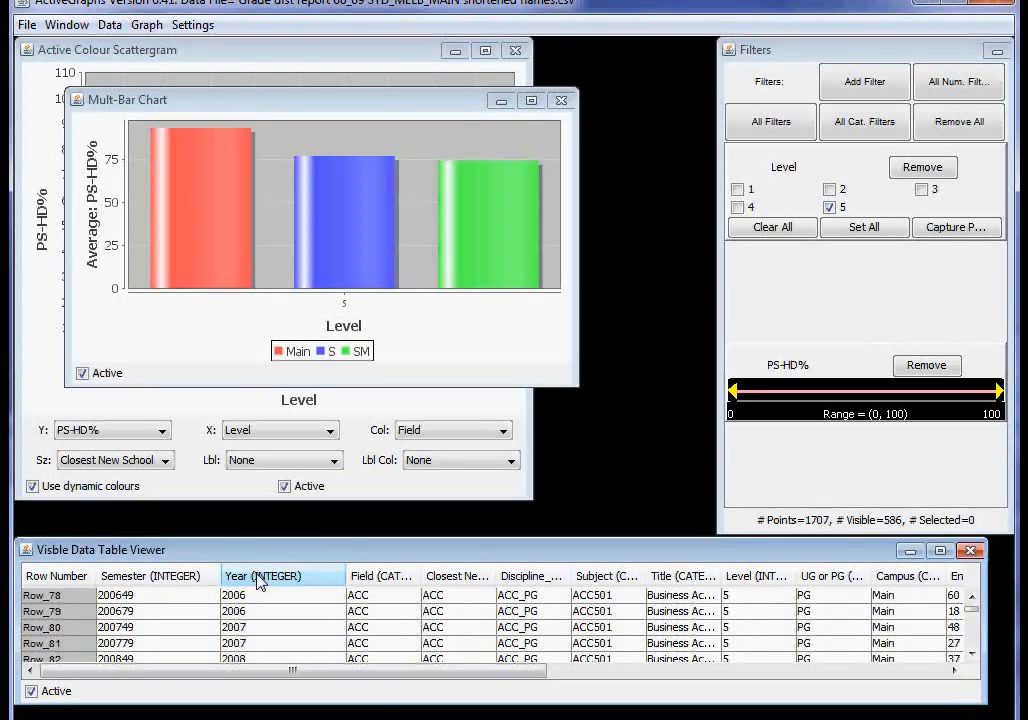
pyautogui.moveTo(462, 678); pyautogui.dragTo(670, 679)
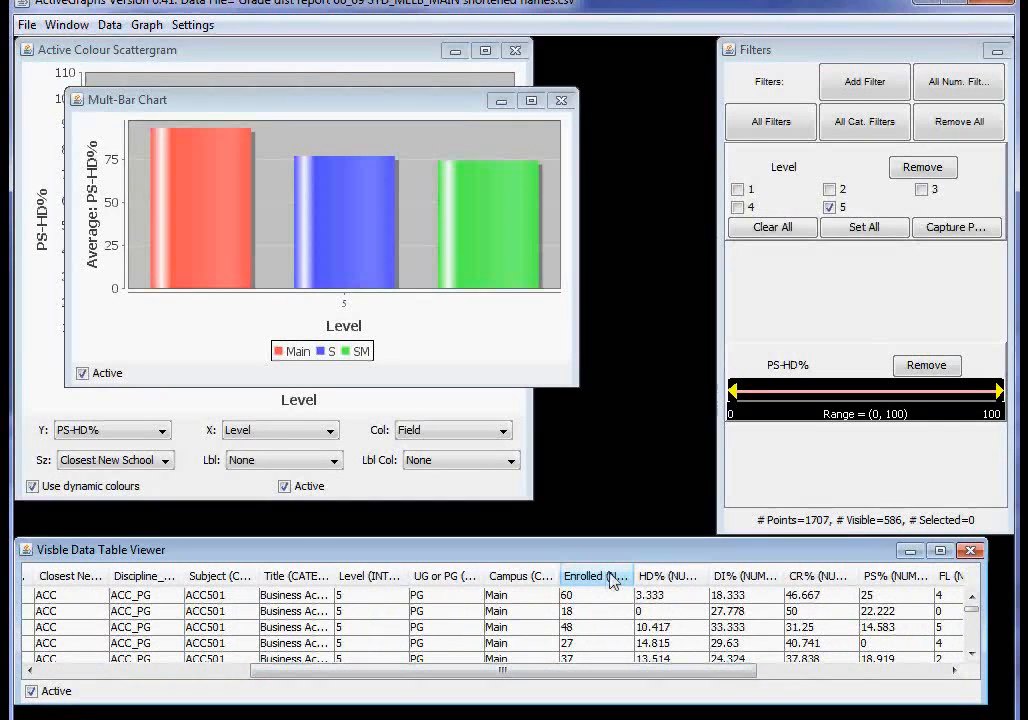
pyautogui.moveTo(633, 577); pyautogui.dragTo(697, 577)
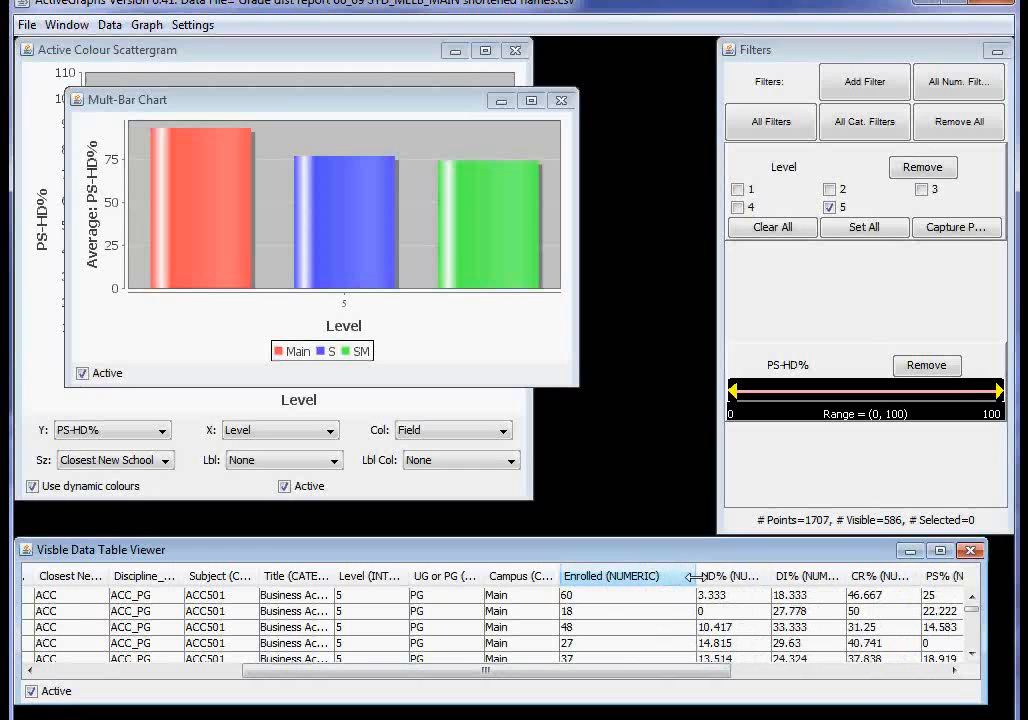
pyautogui.moveTo(971, 608); pyautogui.dragTo(980, 637)
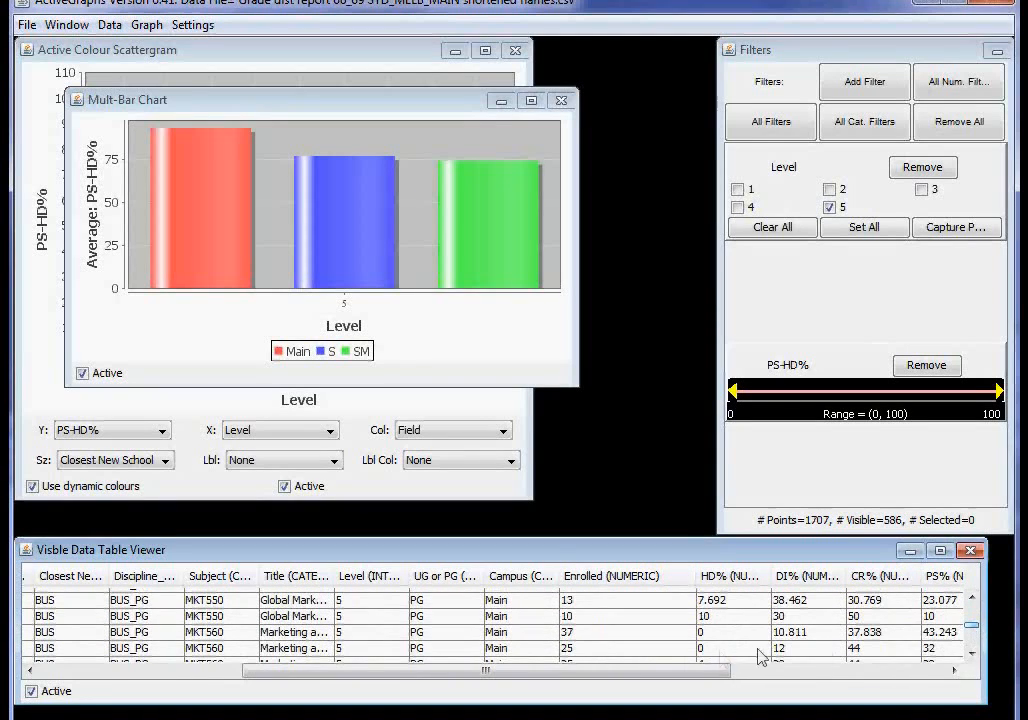
pyautogui.moveTo(660, 676); pyautogui.dragTo(408, 677)
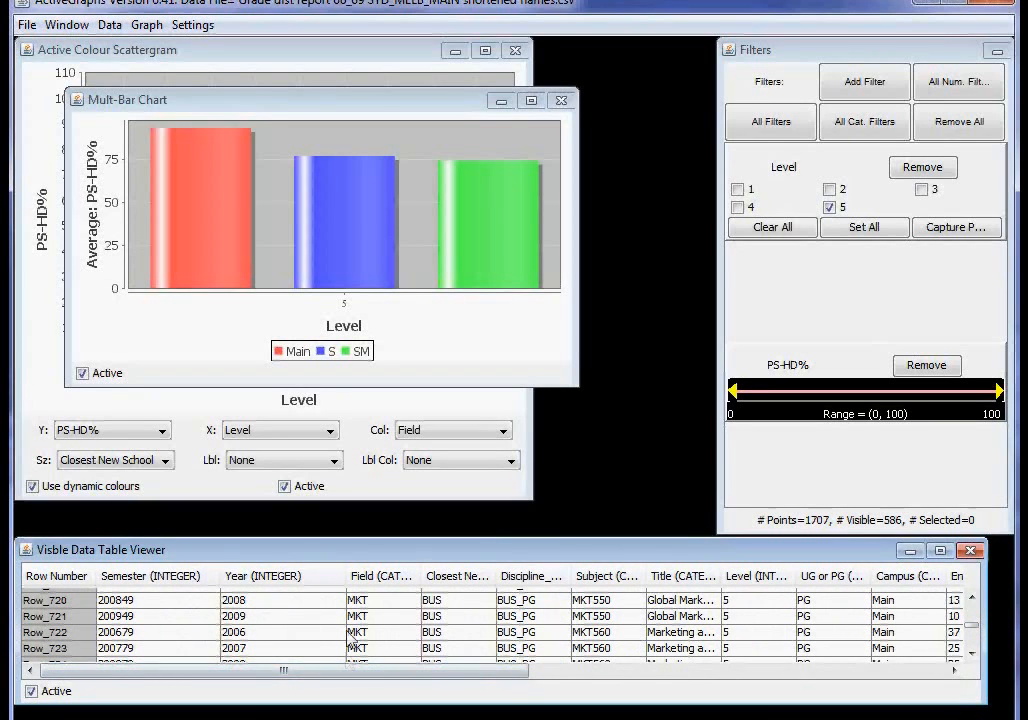
pyautogui.moveTo(328, 672); pyautogui.dragTo(576, 690)
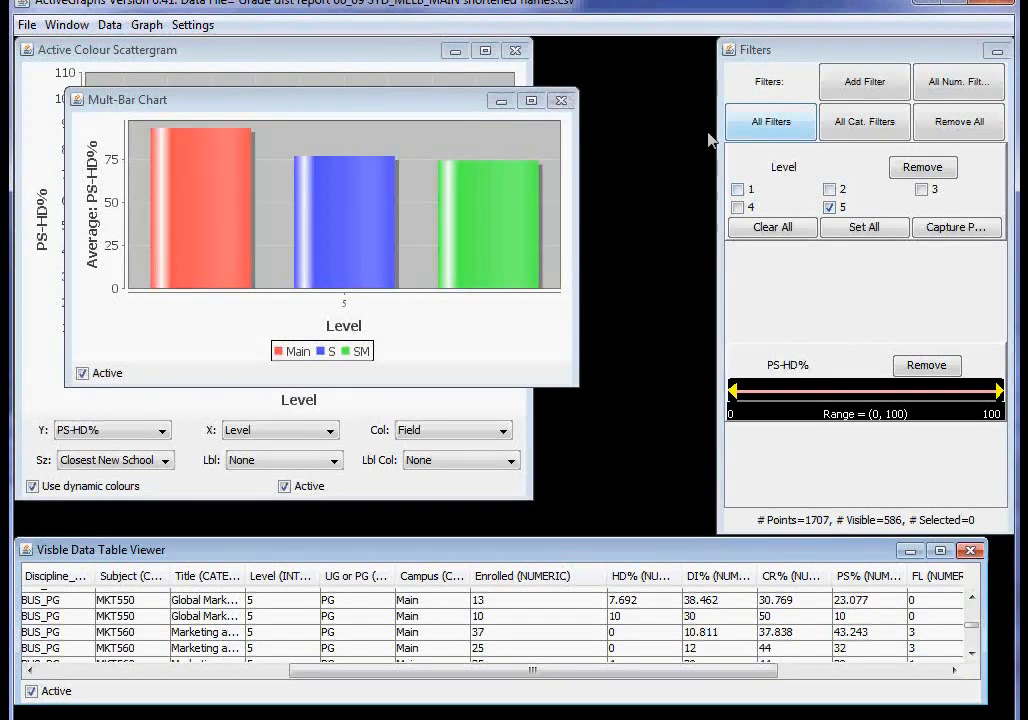
# - Close the multi-bar chart and plot Field on the X axis of the scattergram
pyautogui.click(561, 100)
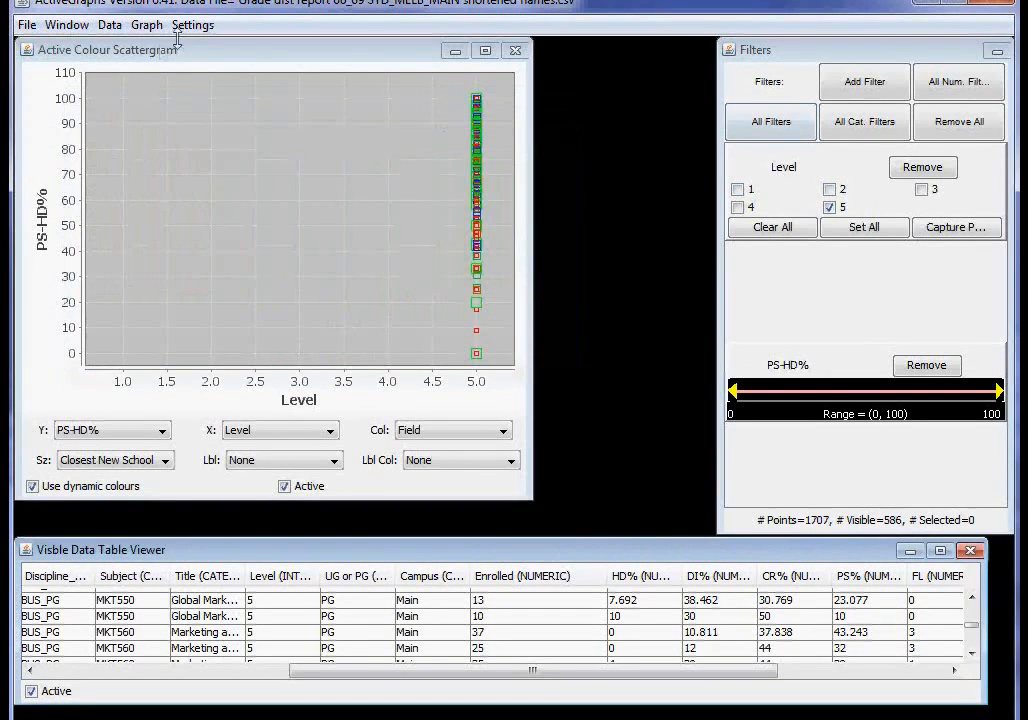
pyautogui.click(263, 436)
pyautogui.scroll(-3, 333, 488)
pyautogui.moveTo(338, 513); pyautogui.dragTo(333, 486)
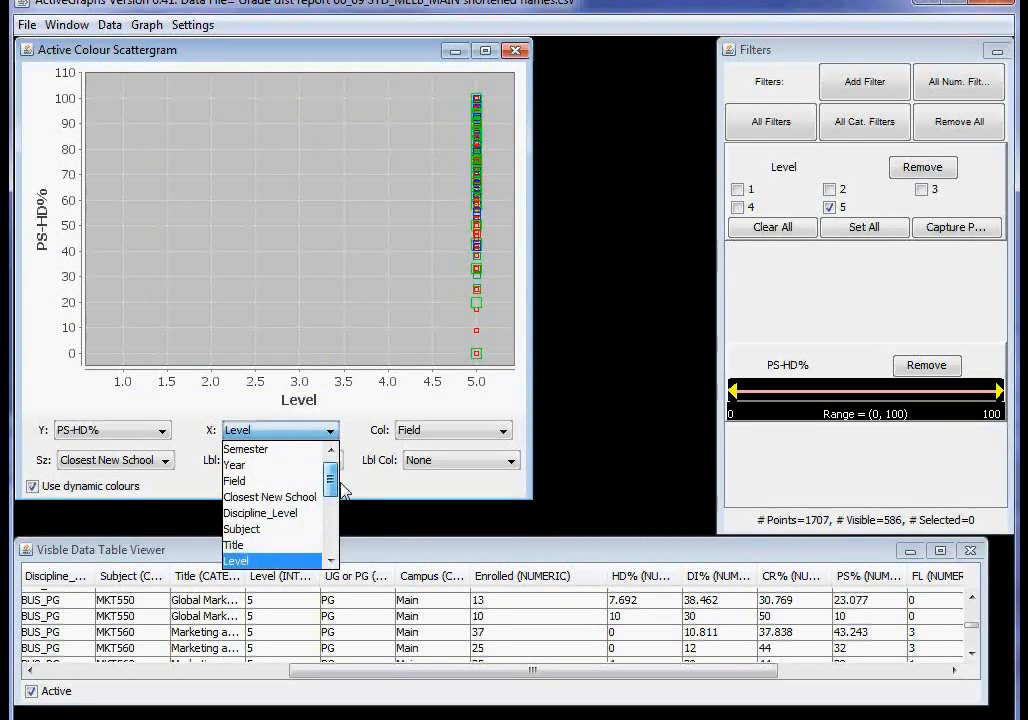
pyautogui.click(287, 490)
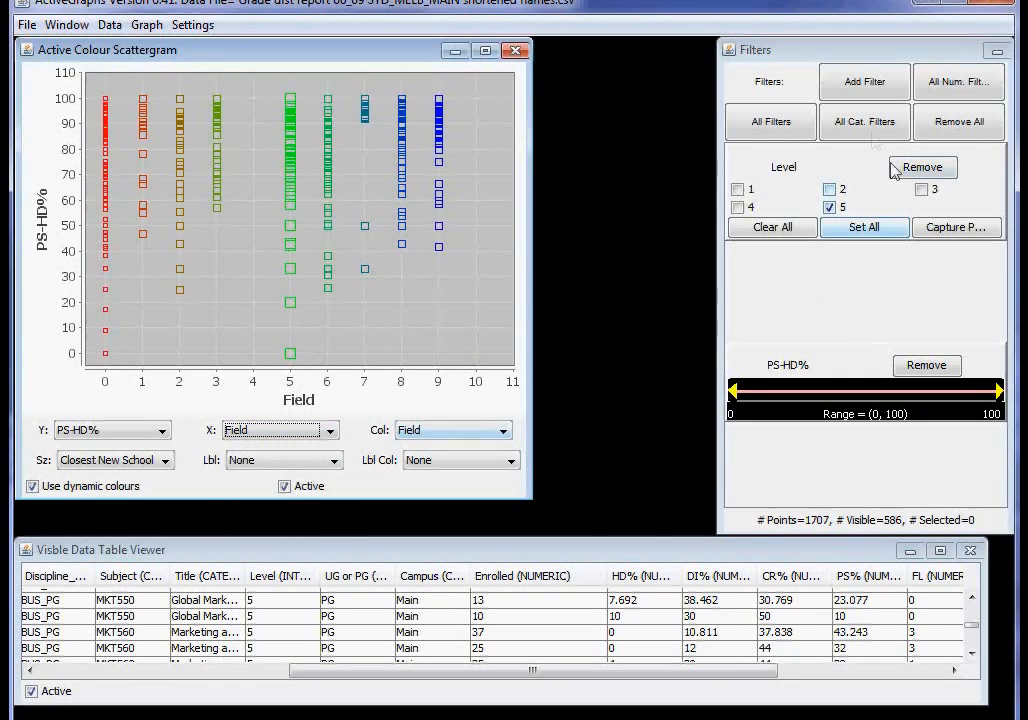
# - Add a filter for the Field column and label the scattergram points by Field
pyautogui.click(850, 90)
pyautogui.click(905, 514)
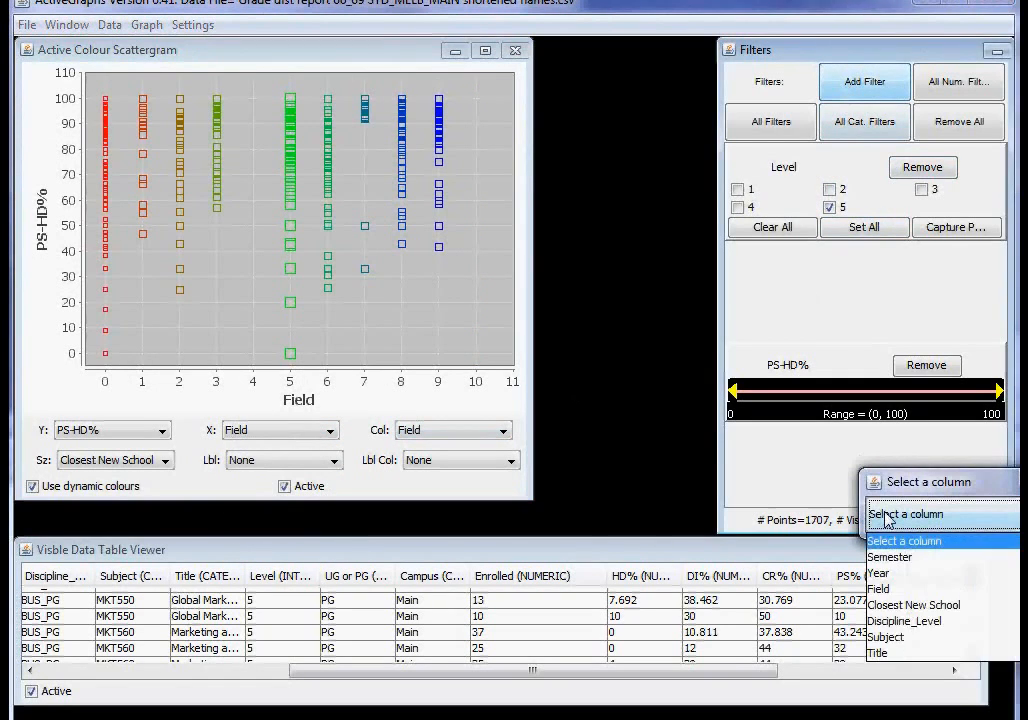
pyautogui.click(879, 587)
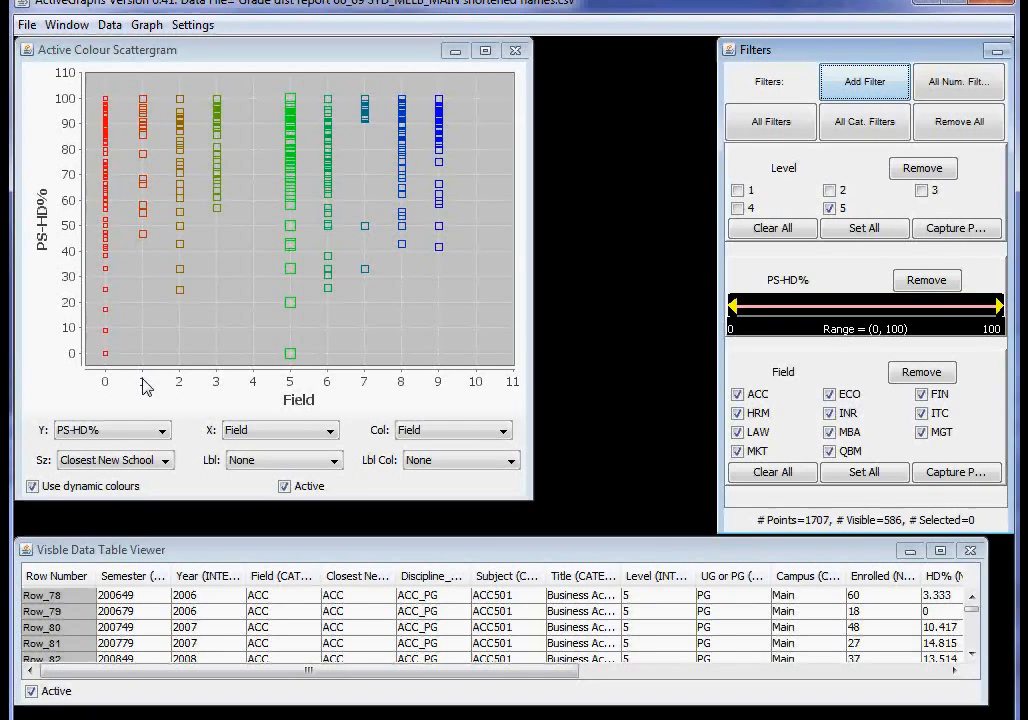
pyautogui.click(274, 462)
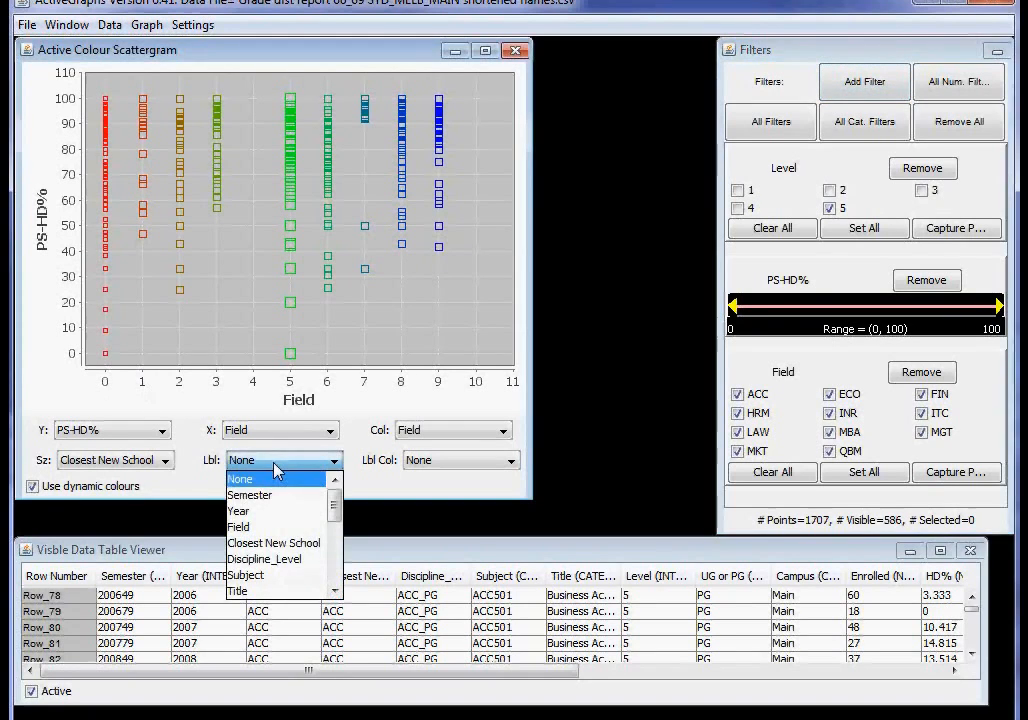
pyautogui.click(262, 527)
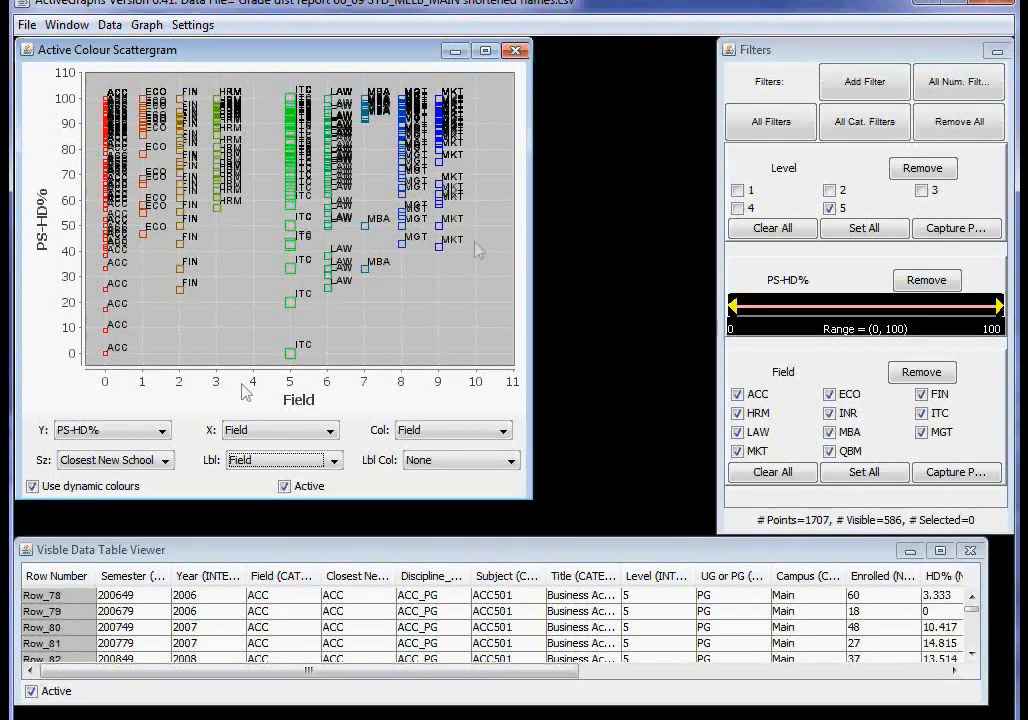
# - Plot Level on the scattergram's Y axis and include all levels in the Level filter
pyautogui.click(150, 430)
pyautogui.scroll(1, 161, 523)
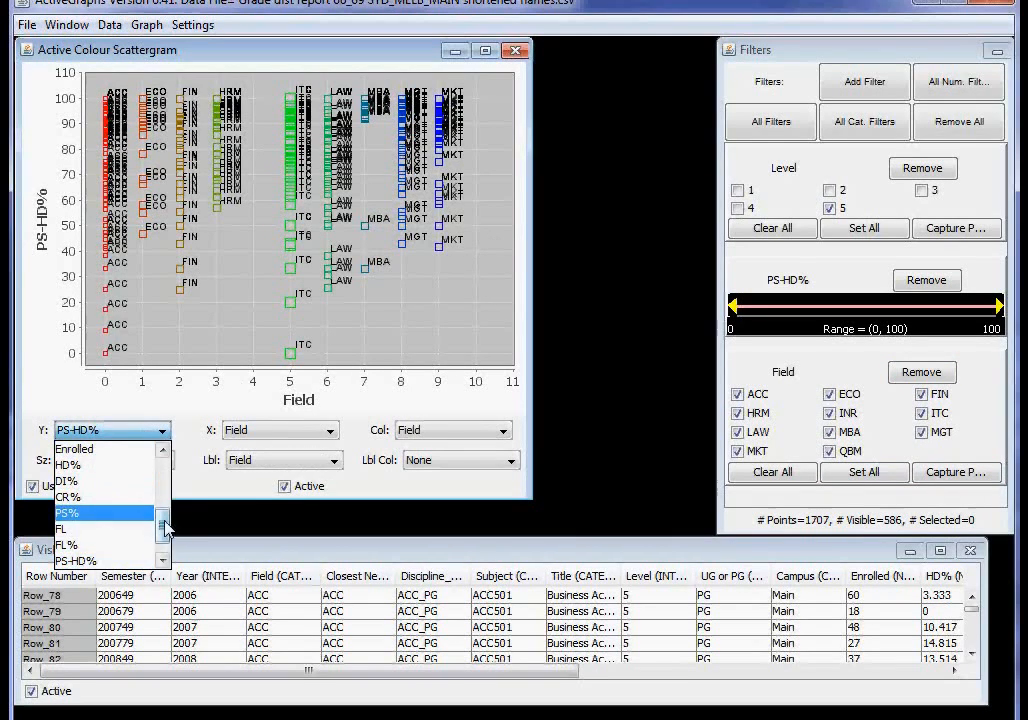
pyautogui.scroll(3, 165, 528)
pyautogui.click(119, 516)
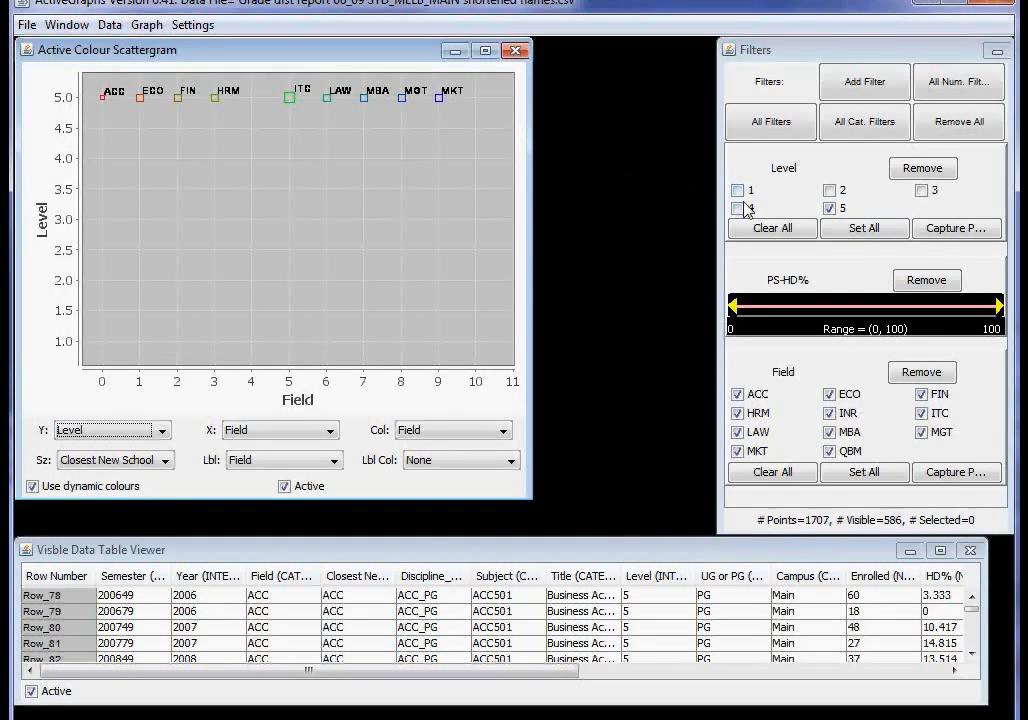
pyautogui.click(862, 228)
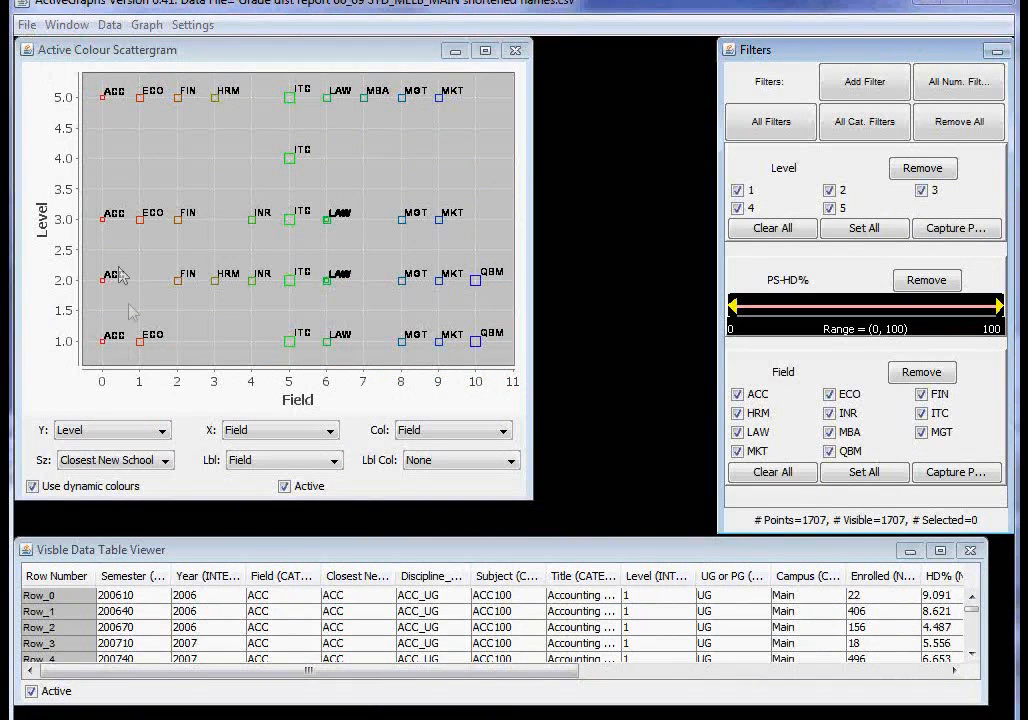
# - Plot PS-HD% on the scattergram's Y axis again
pyautogui.click(159, 430)
pyautogui.scroll(-10, 166, 480)
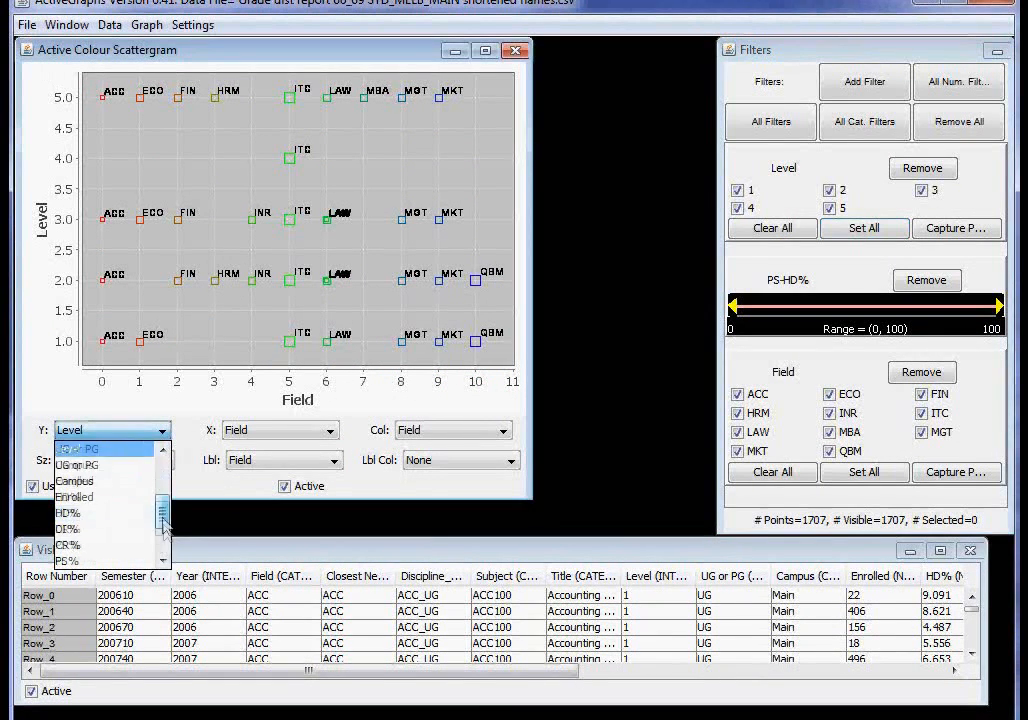
pyautogui.click(118, 523)
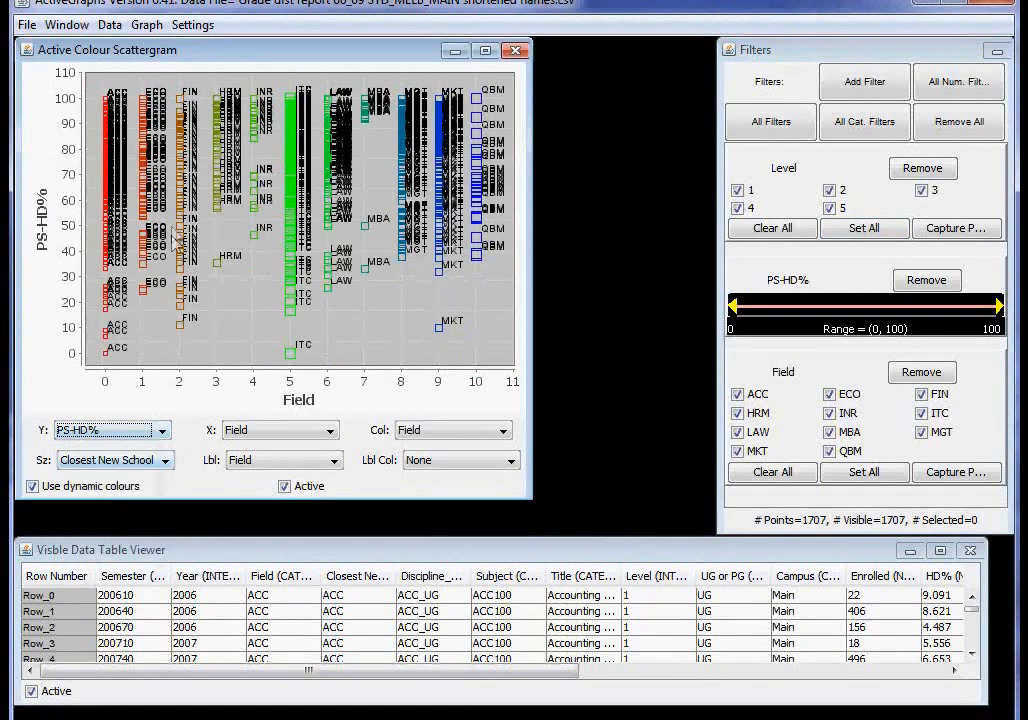
# - Turn off the scattergram's point labels and point sizing by choosing None for both
pyautogui.click(335, 461)
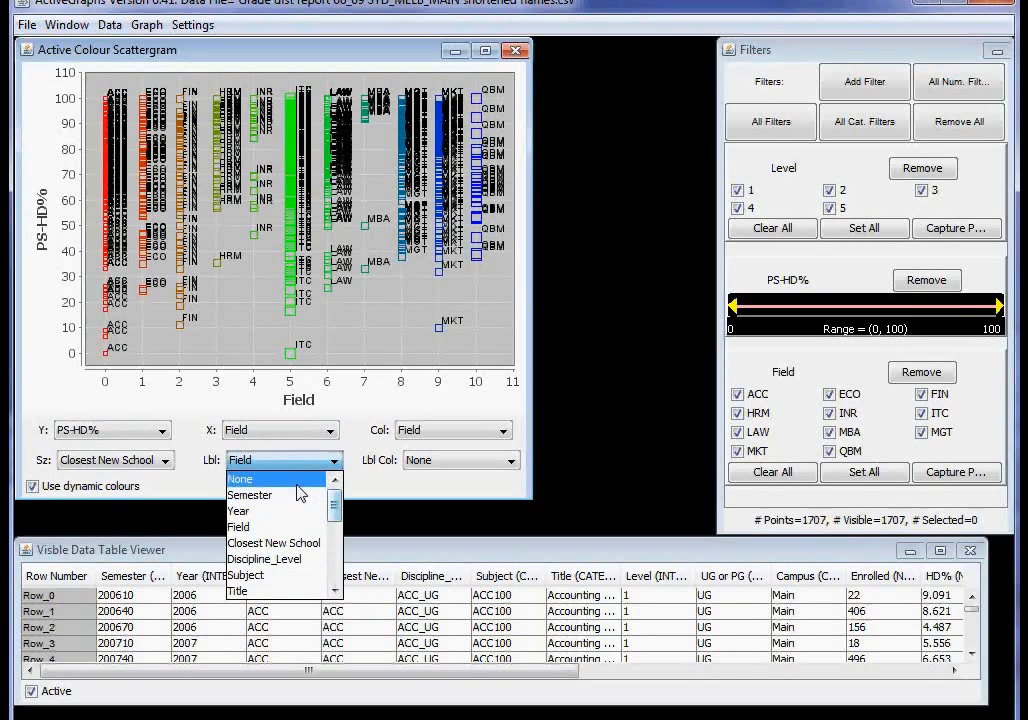
pyautogui.click(296, 481)
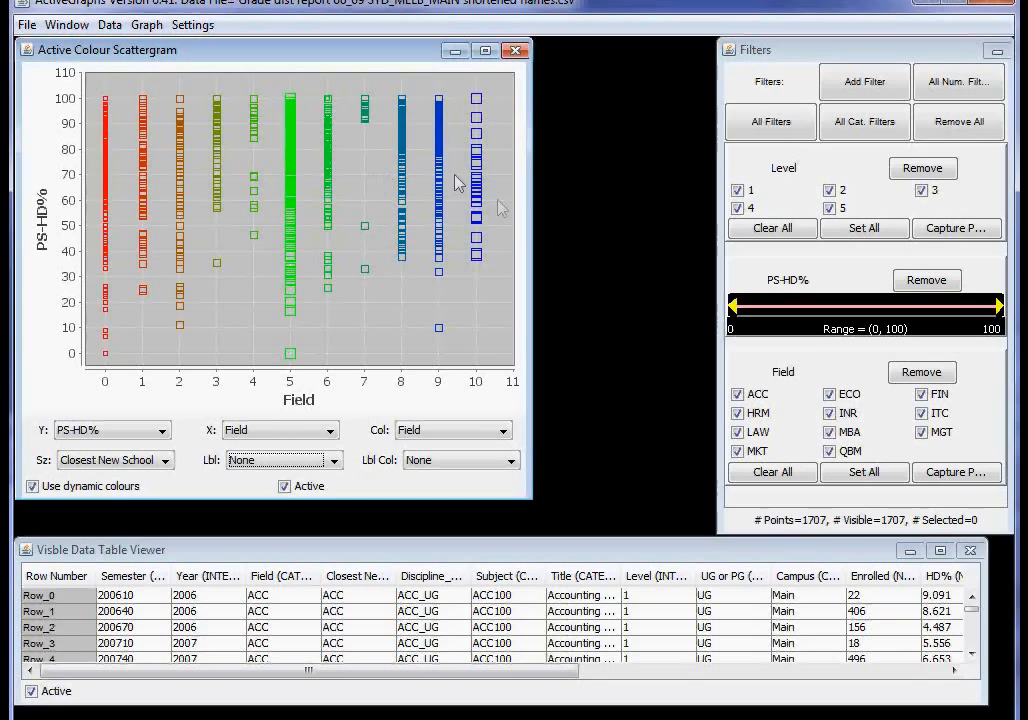
pyautogui.click(167, 461)
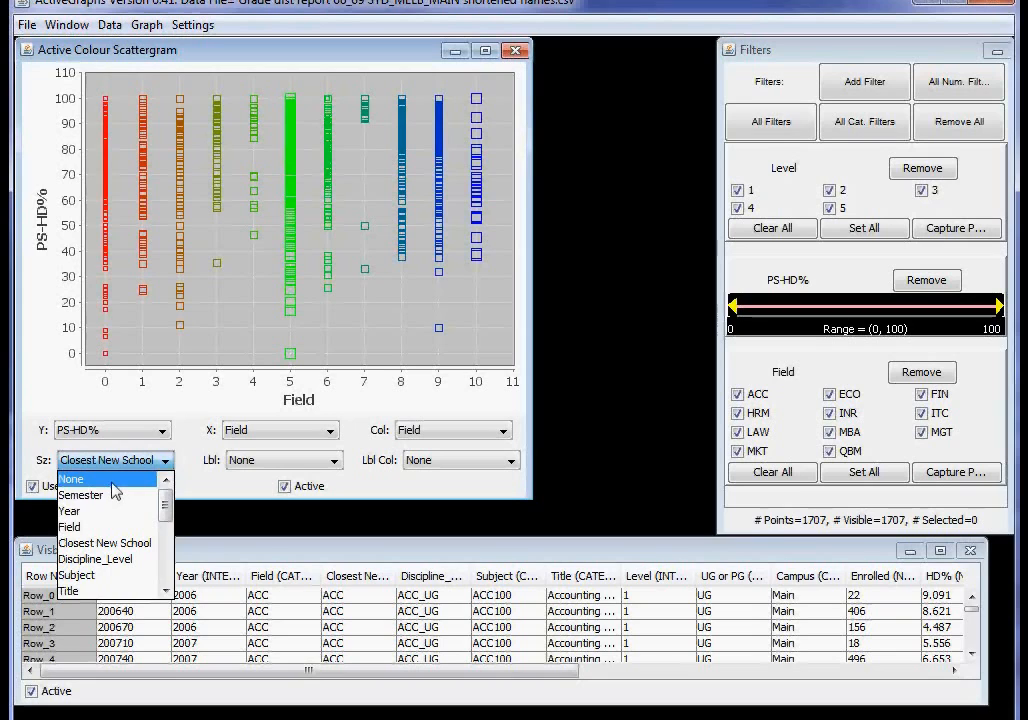
pyautogui.click(113, 481)
# - Clear the Field colouring from the scattergram and colour its points by Level
pyautogui.click(470, 431)
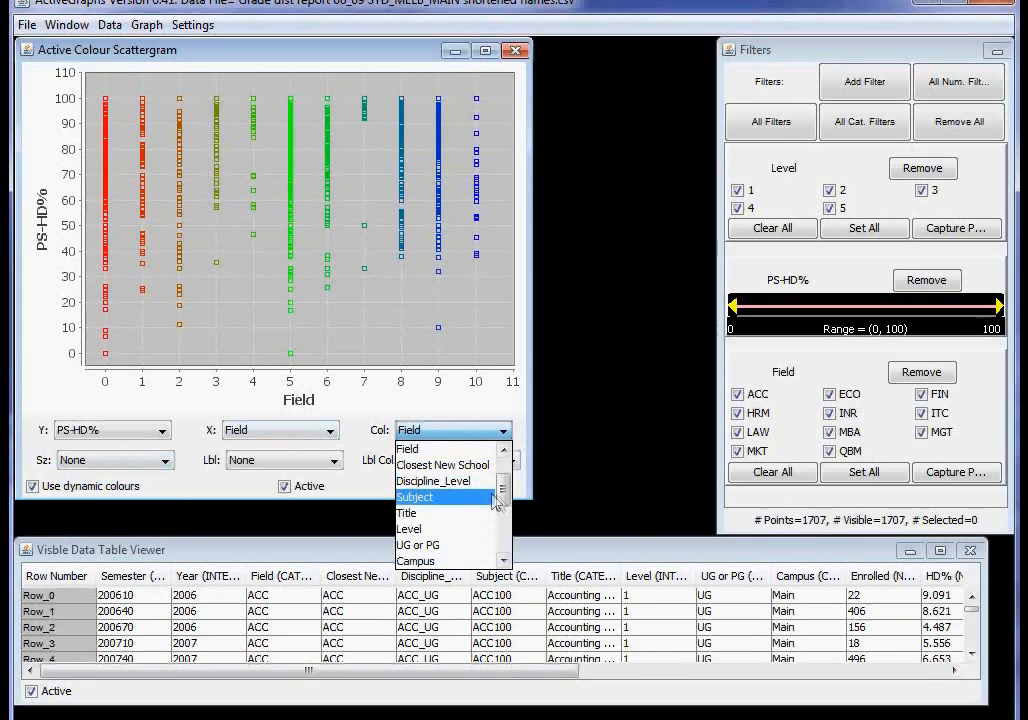
pyautogui.scroll(1, 497, 502)
pyautogui.click(410, 448)
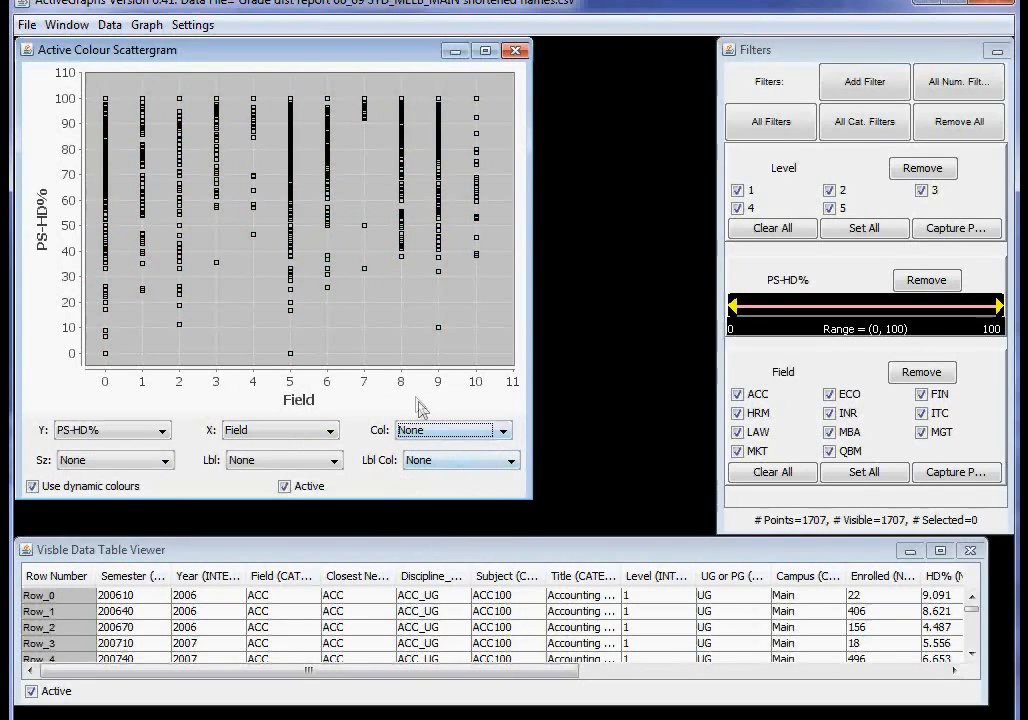
pyautogui.click(457, 432)
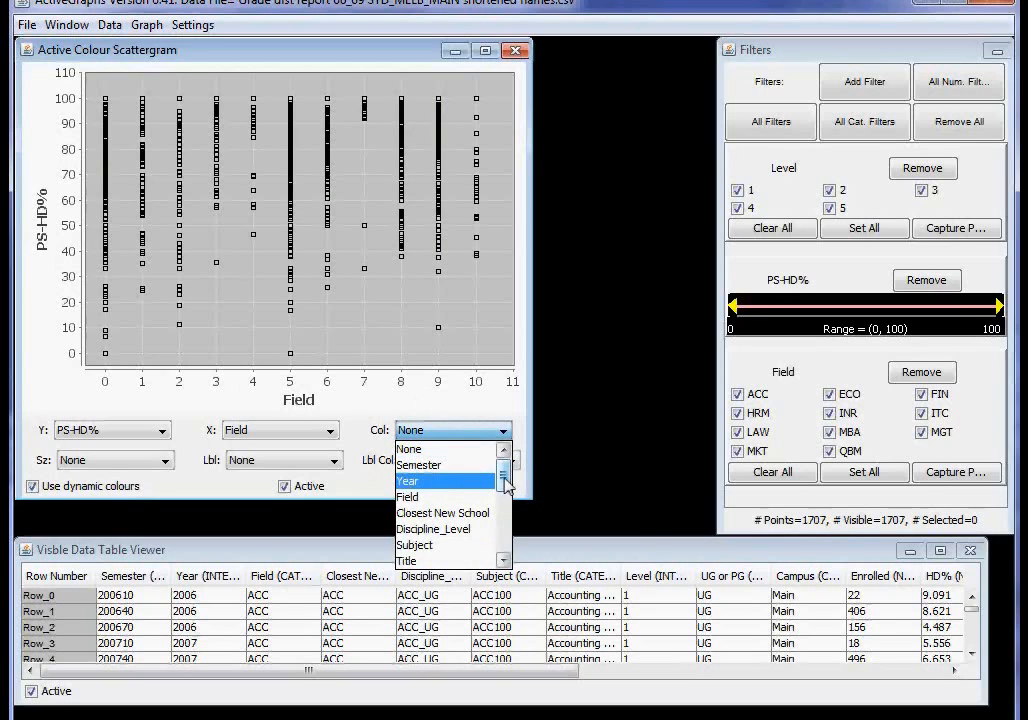
pyautogui.scroll(-1, 505, 484)
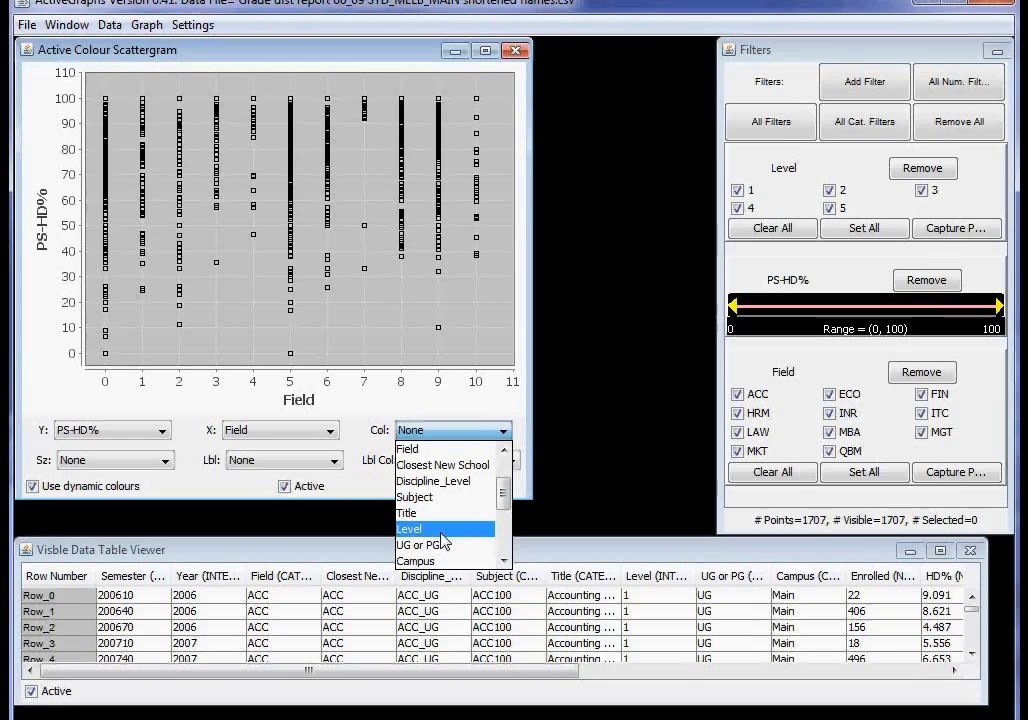
pyautogui.click(443, 529)
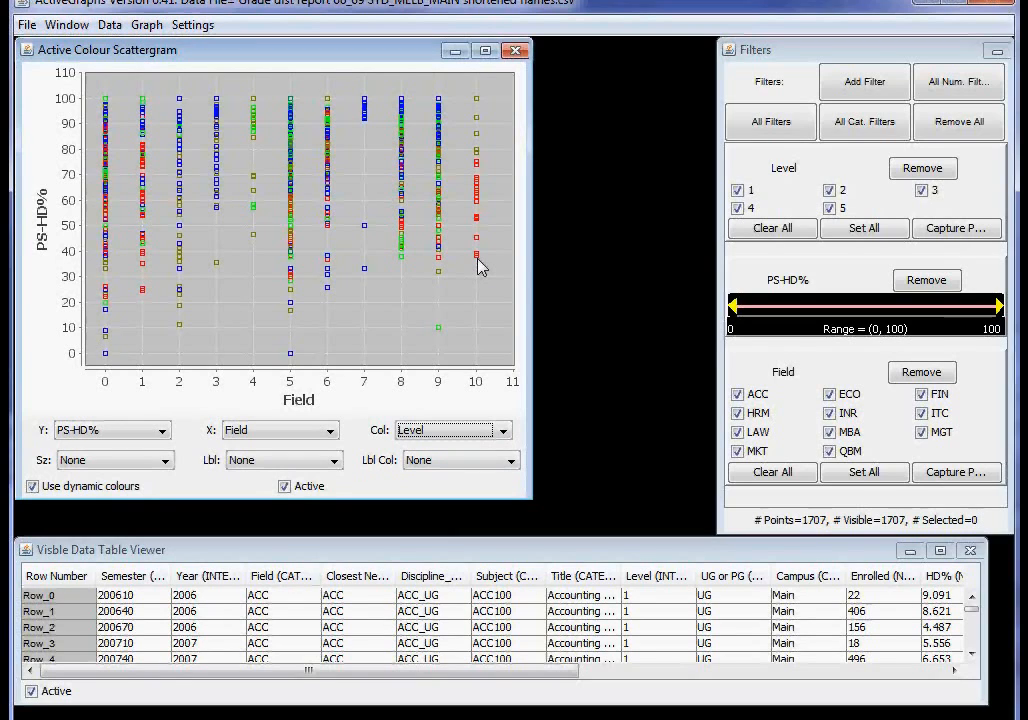
# - Label the scattergram points by Level
pyautogui.click(290, 460)
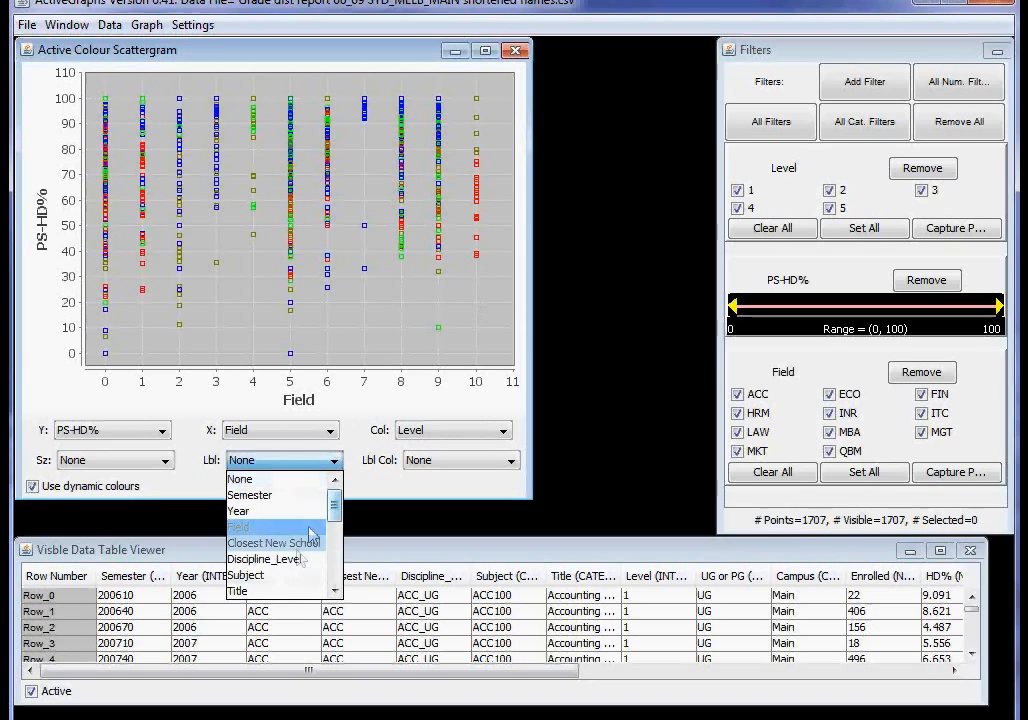
pyautogui.scroll(-1, 341, 540)
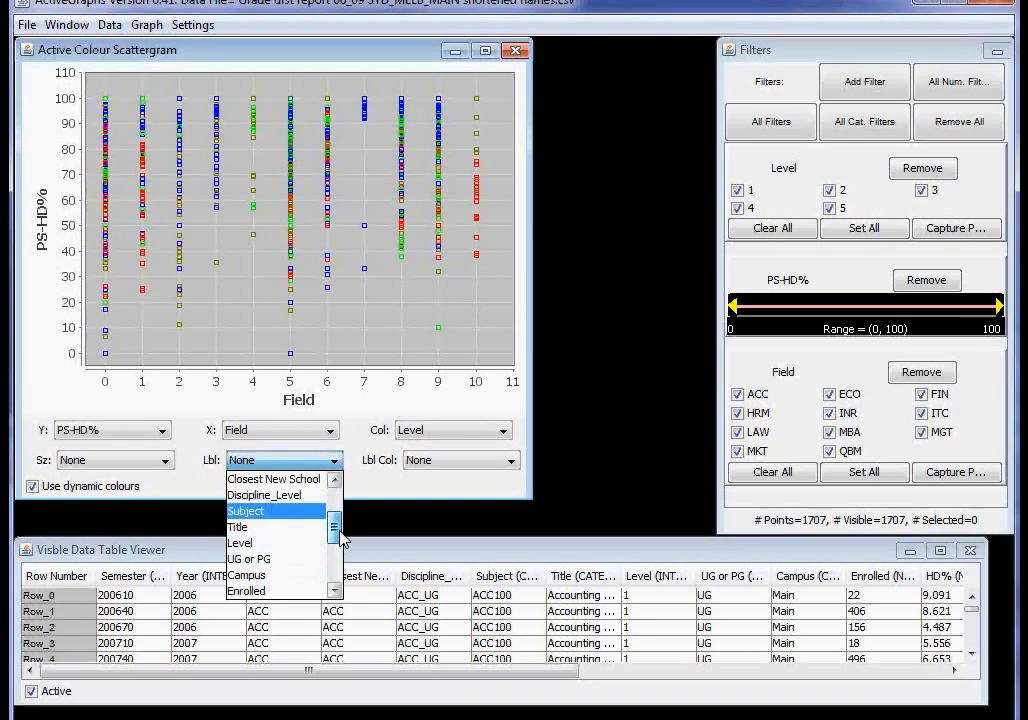
pyautogui.click(268, 543)
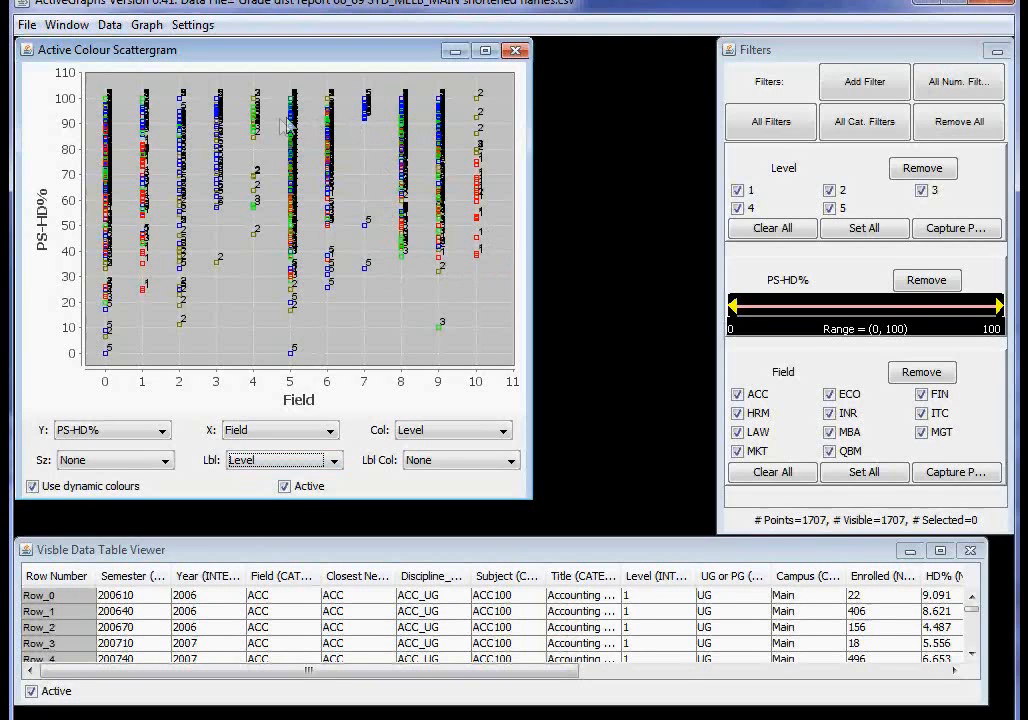
pyautogui.moveTo(239, 87); pyautogui.dragTo(275, 185)
pyautogui.moveTo(229, 154); pyautogui.dragTo(287, 300)
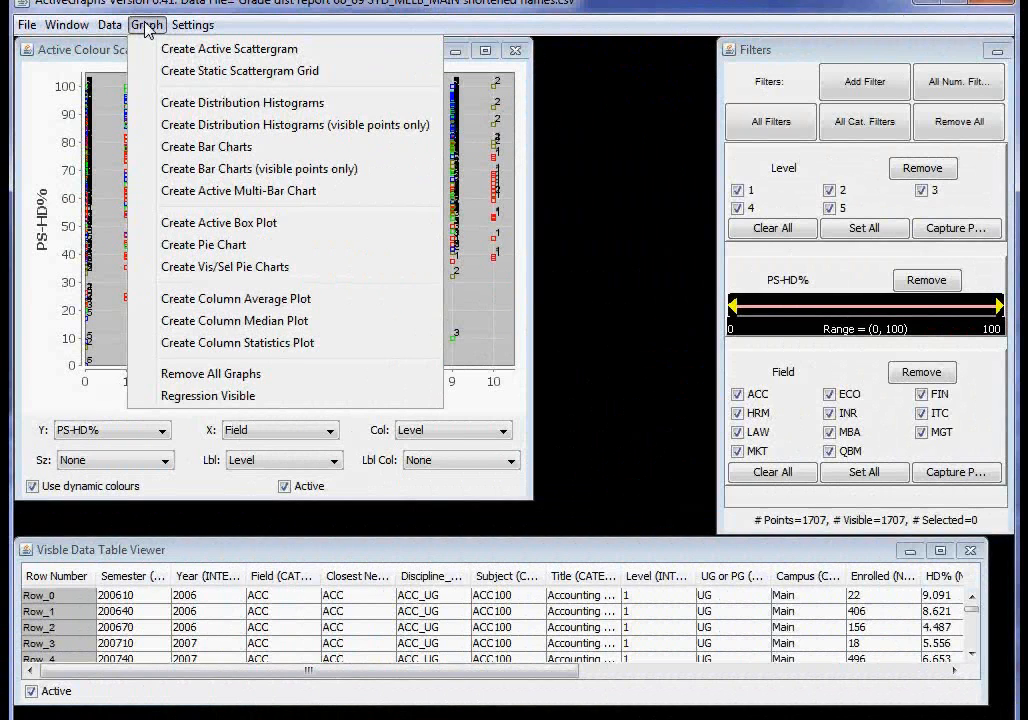
# - Create a distribution histogram of the Year column and inspect the count for each year
pyautogui.click(196, 103)
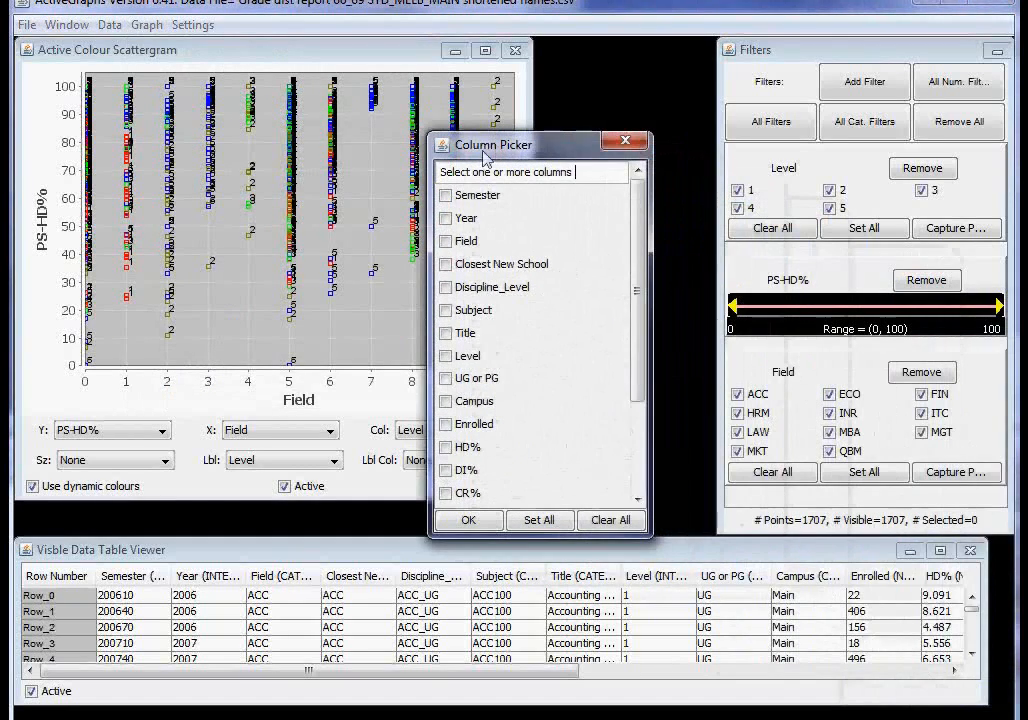
pyautogui.click(446, 219)
pyautogui.click(468, 520)
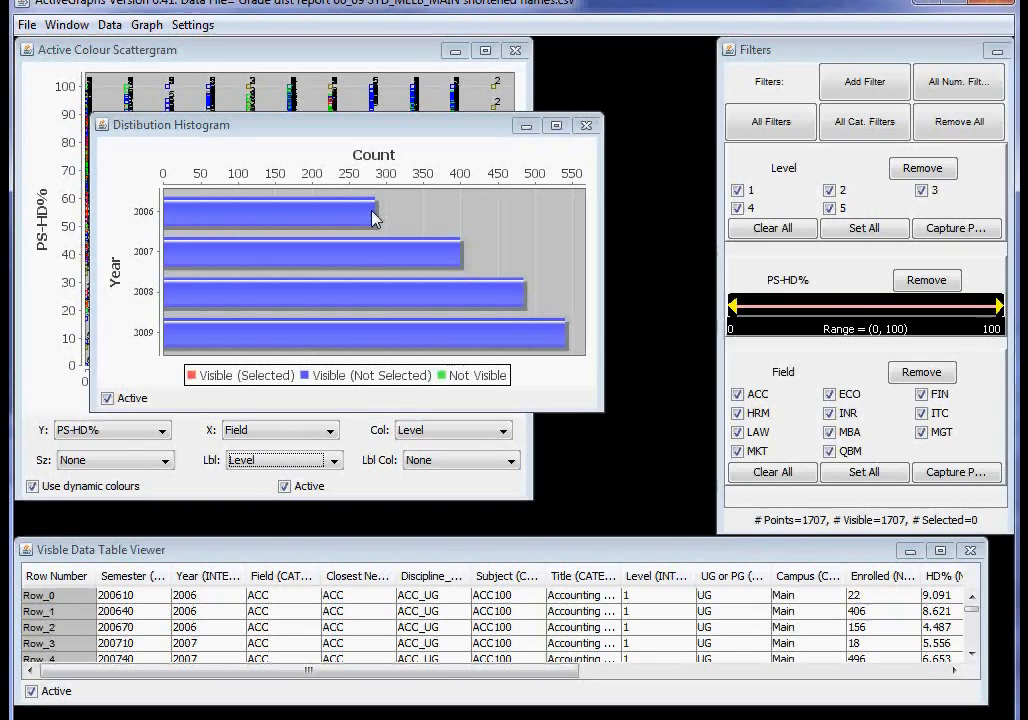
pyautogui.moveTo(371, 221)
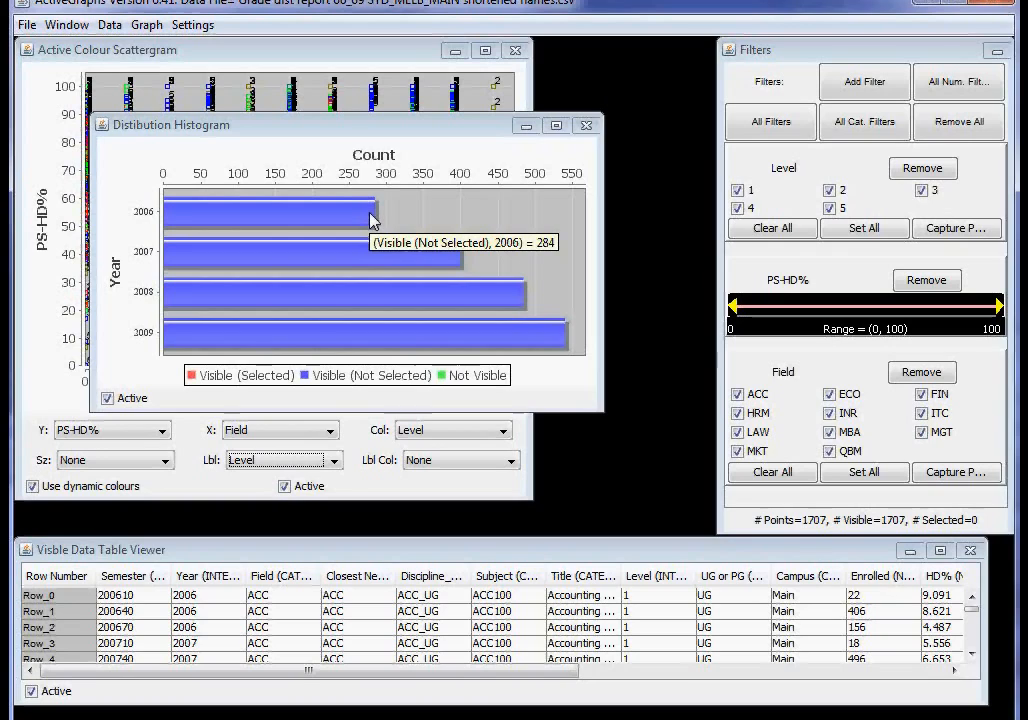
pyautogui.moveTo(361, 257)
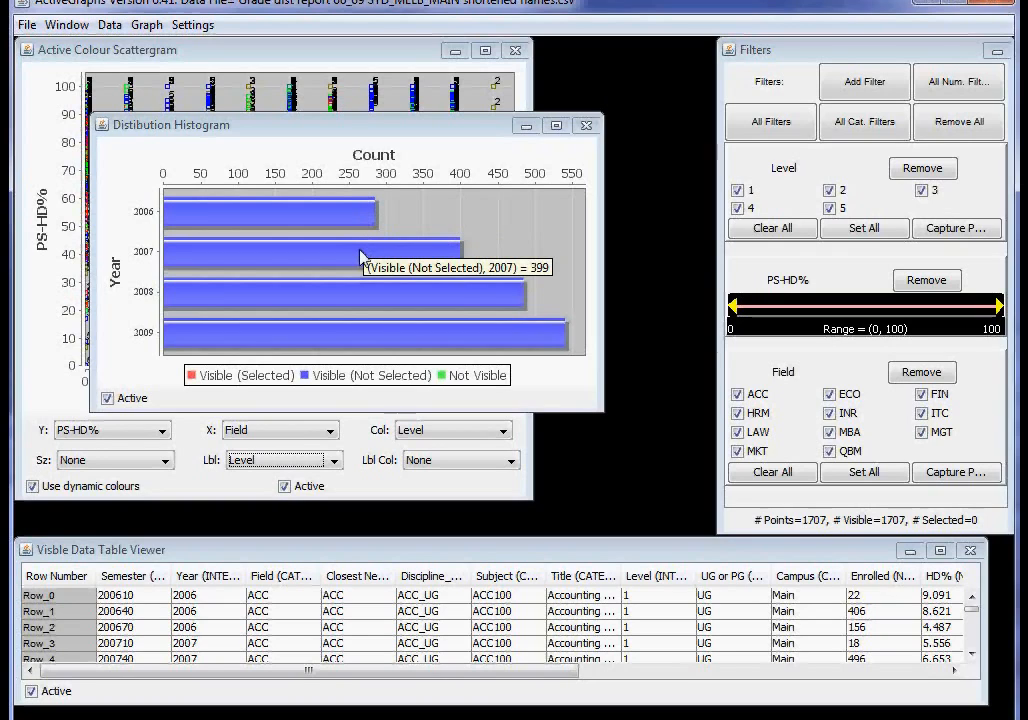
pyautogui.moveTo(308, 283)
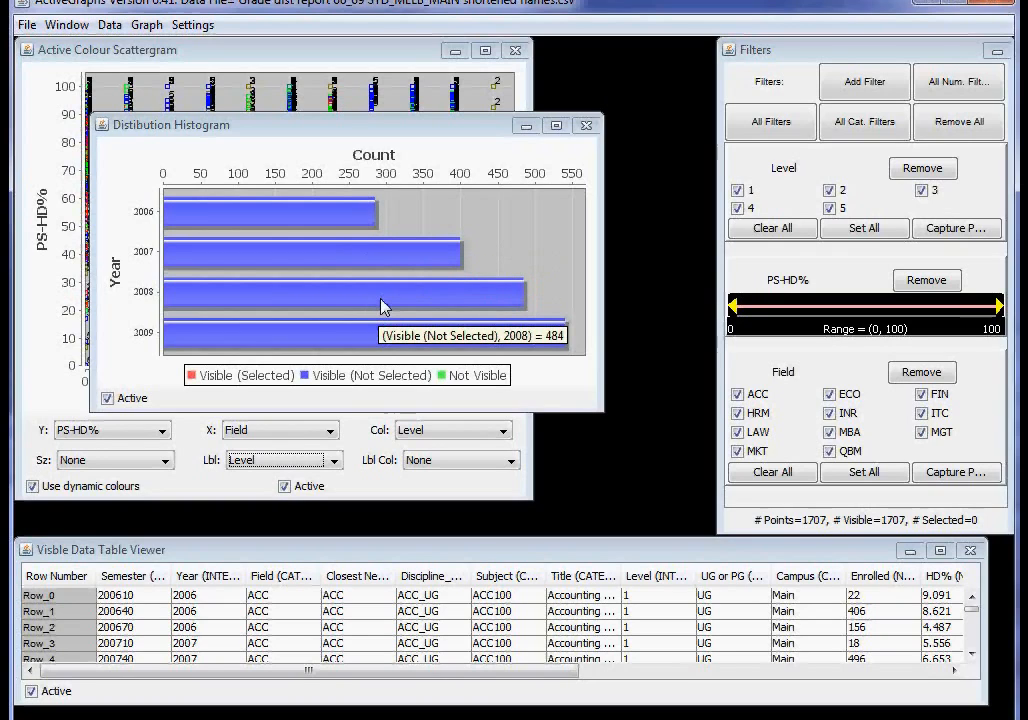
pyautogui.moveTo(383, 341)
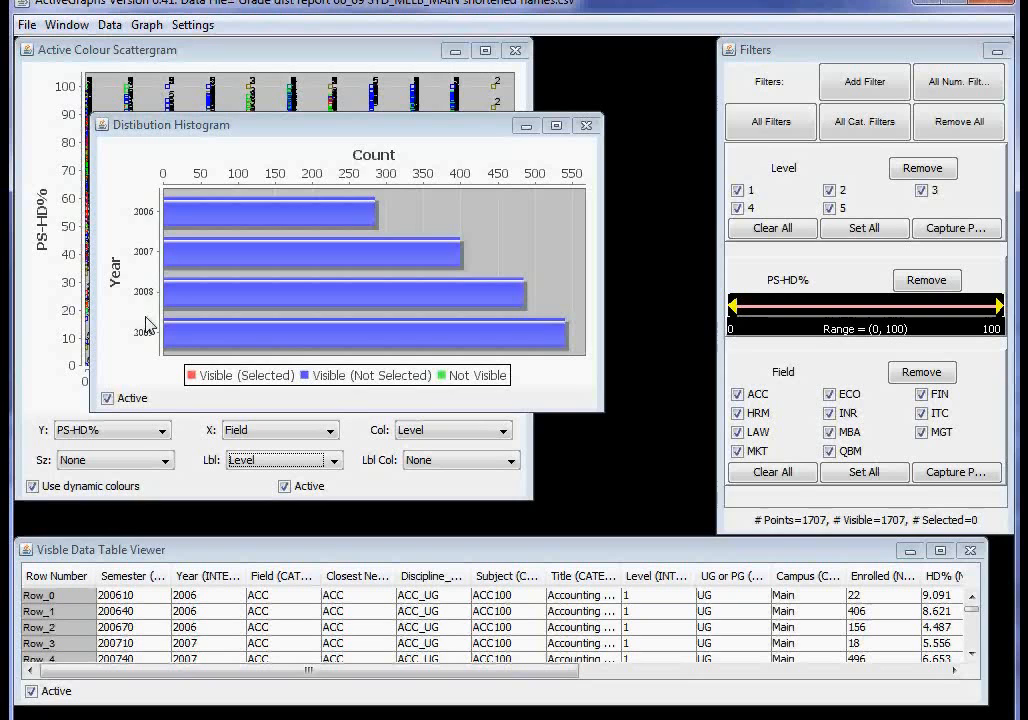
# - Close the Year histogram and create a distribution histogram of the PS-HD% column
pyautogui.click(586, 125)
pyautogui.click(146, 24)
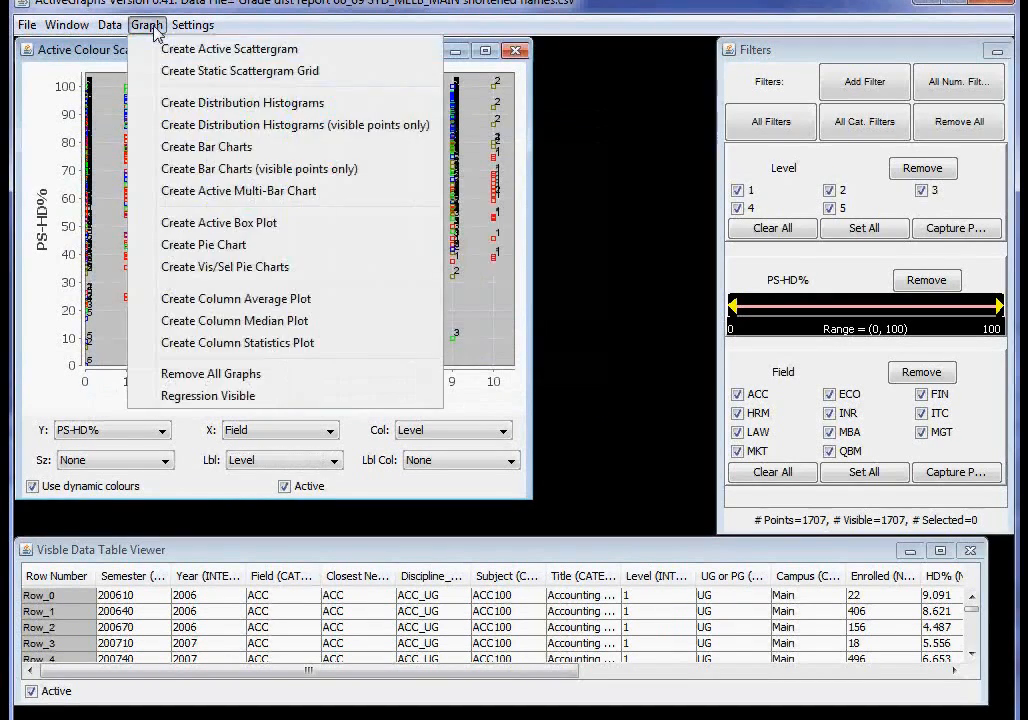
pyautogui.click(200, 101)
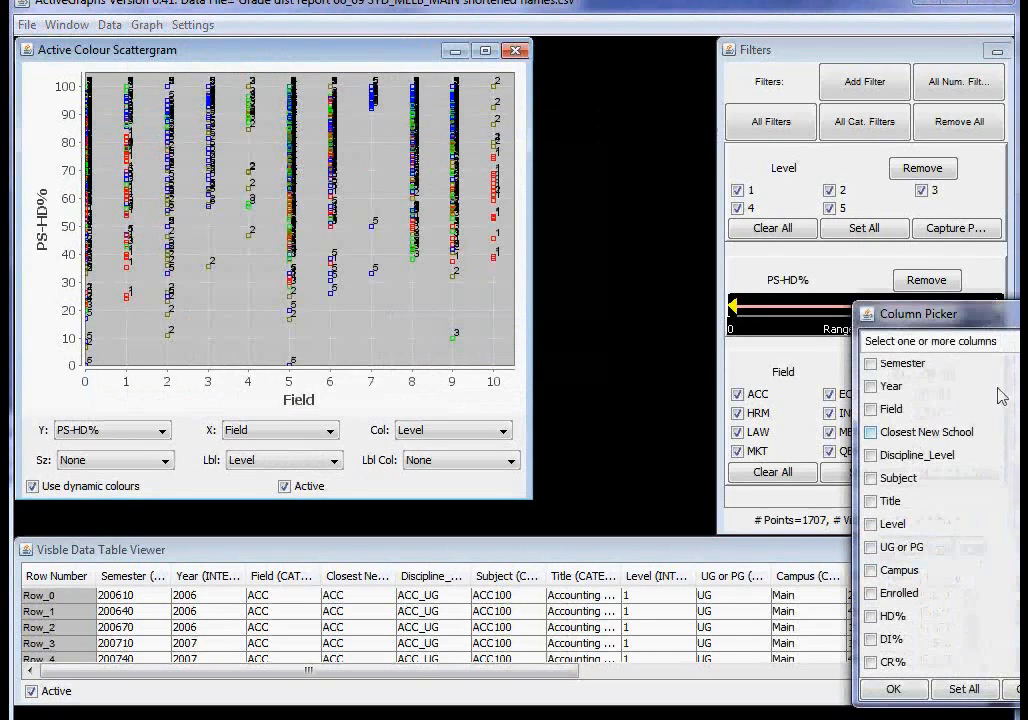
pyautogui.moveTo(981, 322); pyautogui.dragTo(371, 107)
pyautogui.moveTo(449, 211); pyautogui.dragTo(466, 350)
pyautogui.click(259, 400)
pyautogui.click(282, 470)
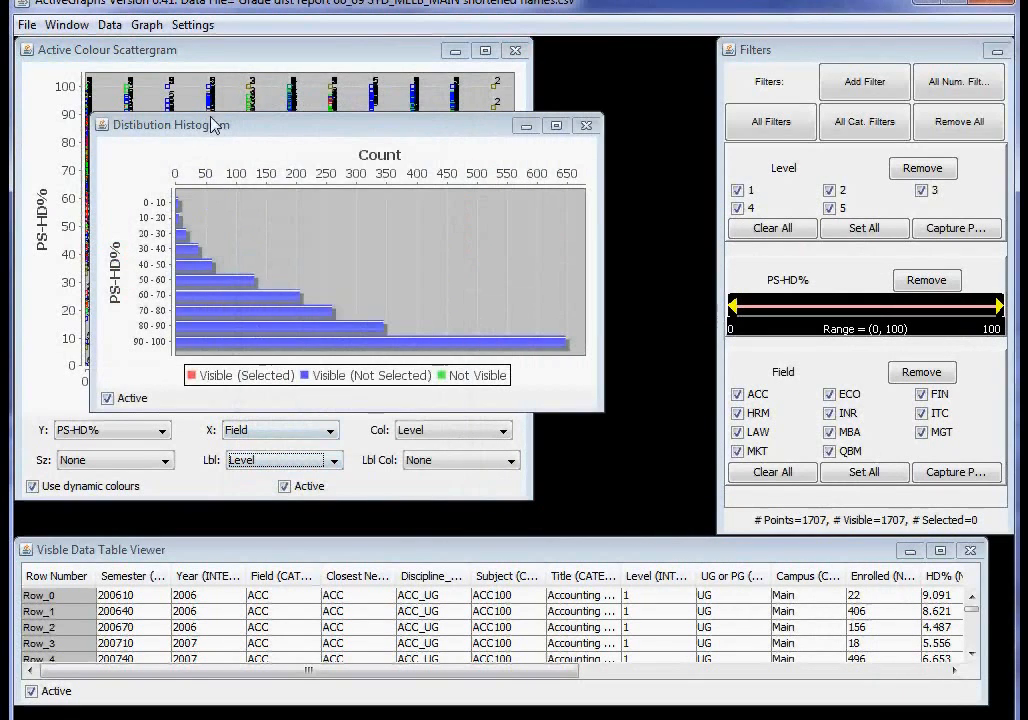
# - Move the PS-HD% histogram up and make its window taller to inspect the individual bins
pyautogui.moveTo(209, 114); pyautogui.dragTo(216, 42)
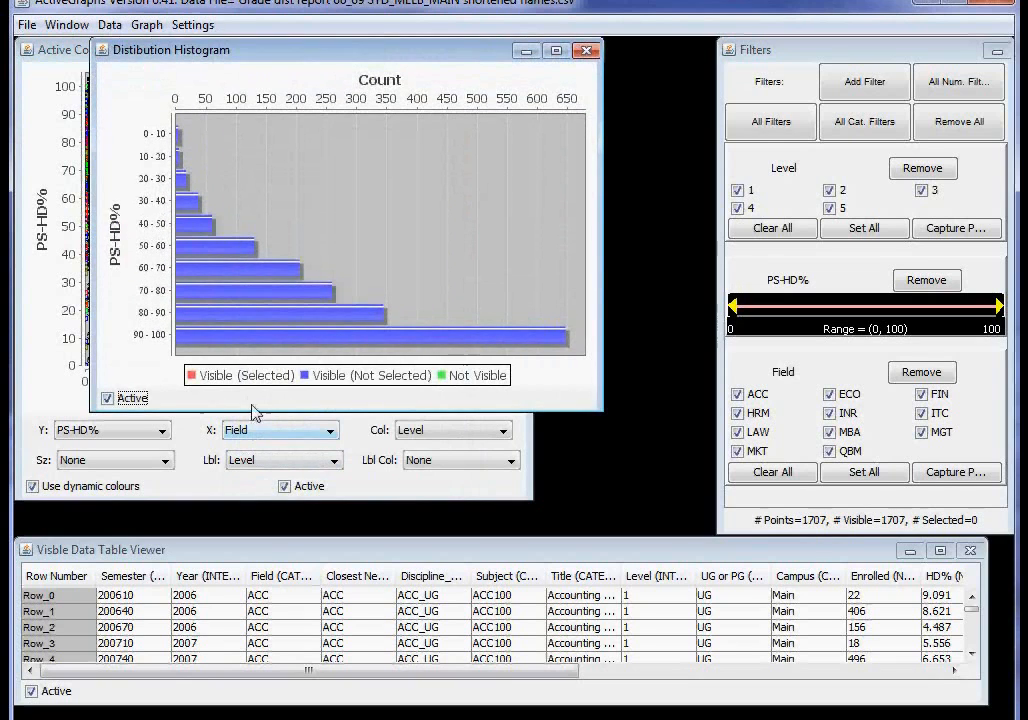
pyautogui.moveTo(245, 410); pyautogui.dragTo(247, 538)
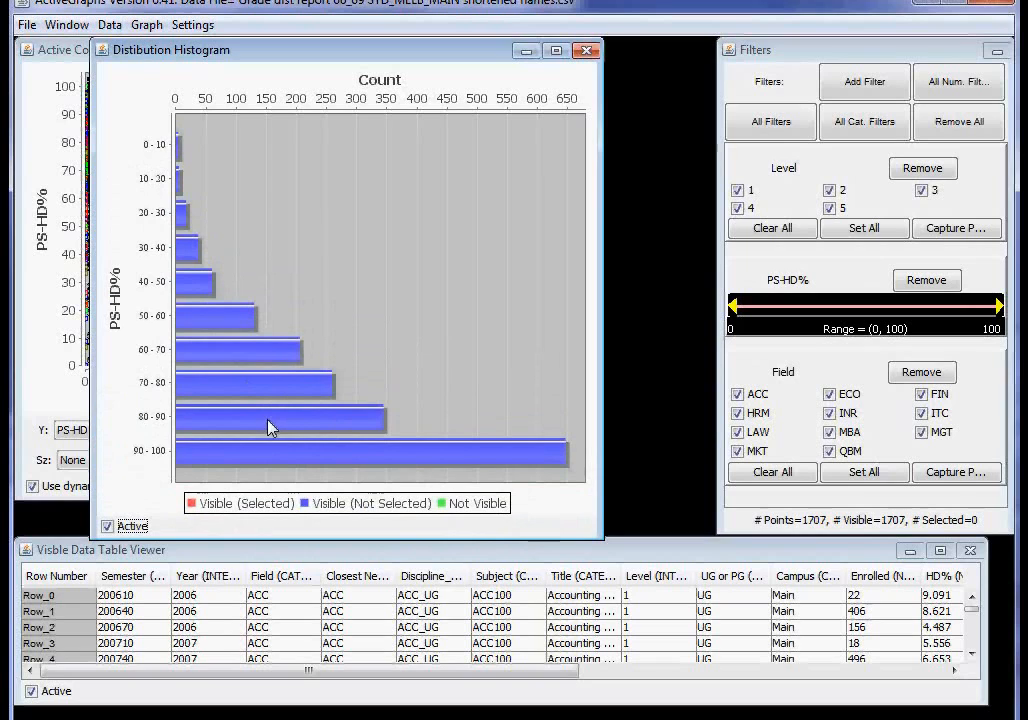
pyautogui.moveTo(272, 428)
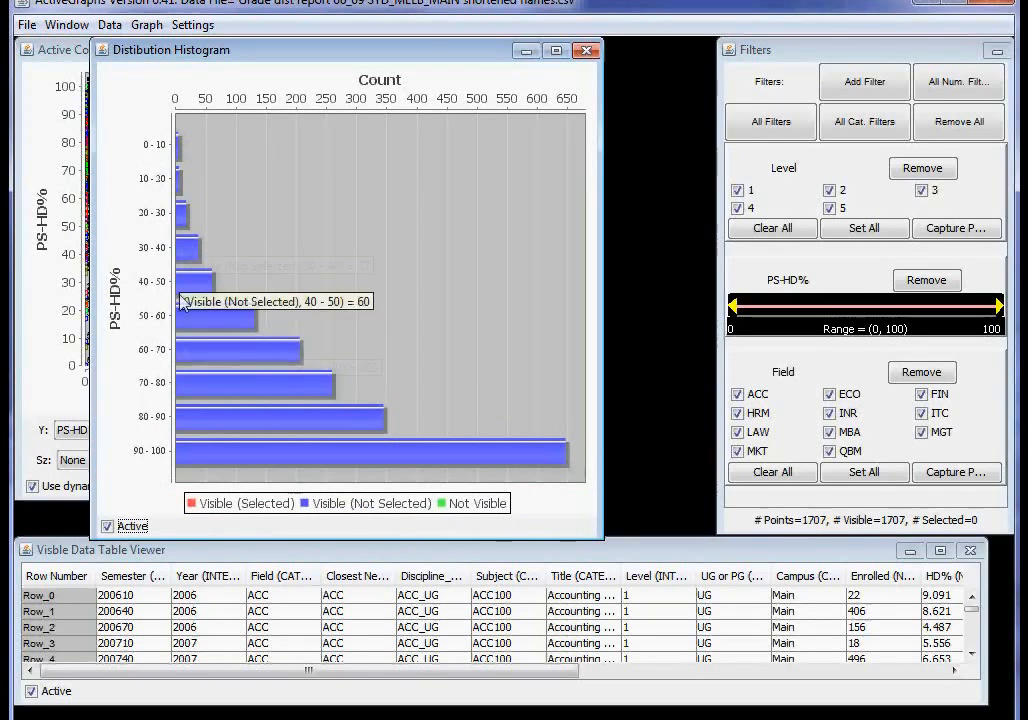
pyautogui.moveTo(183, 459)
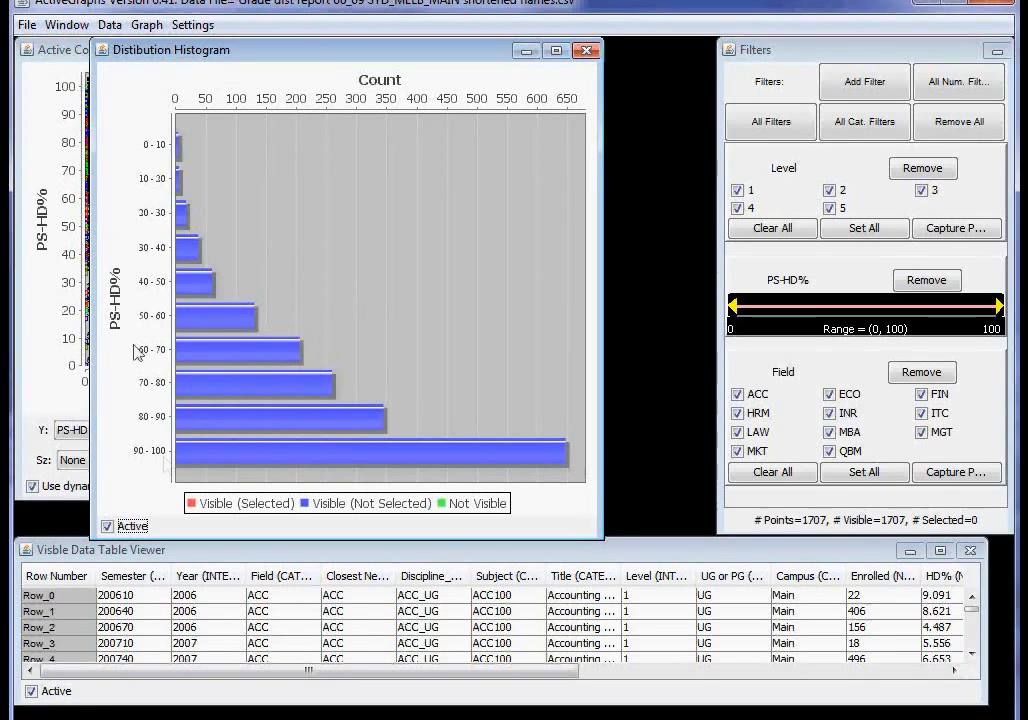
# - Set the number of numeric bins for future graphs to 20
pyautogui.click(190, 25)
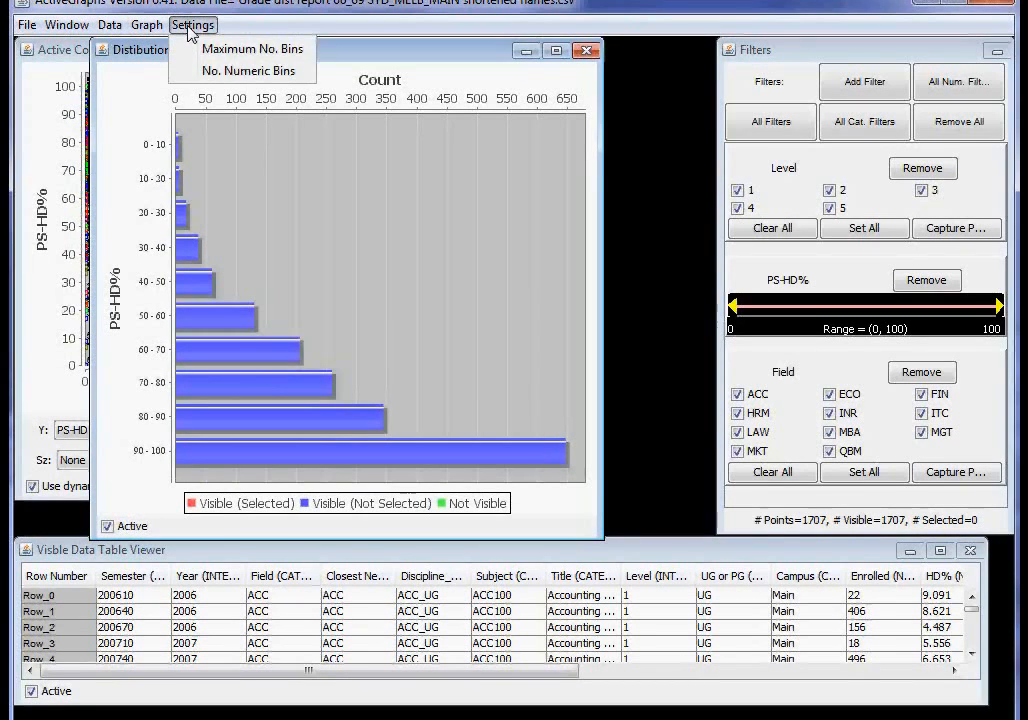
pyautogui.click(228, 71)
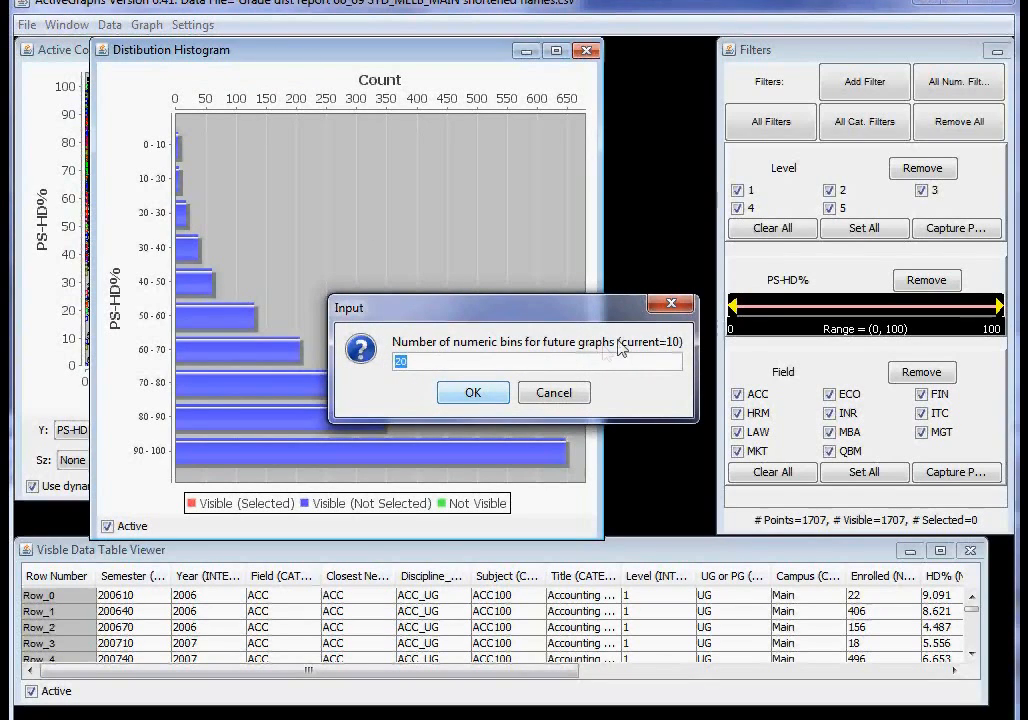
pyautogui.click(474, 400)
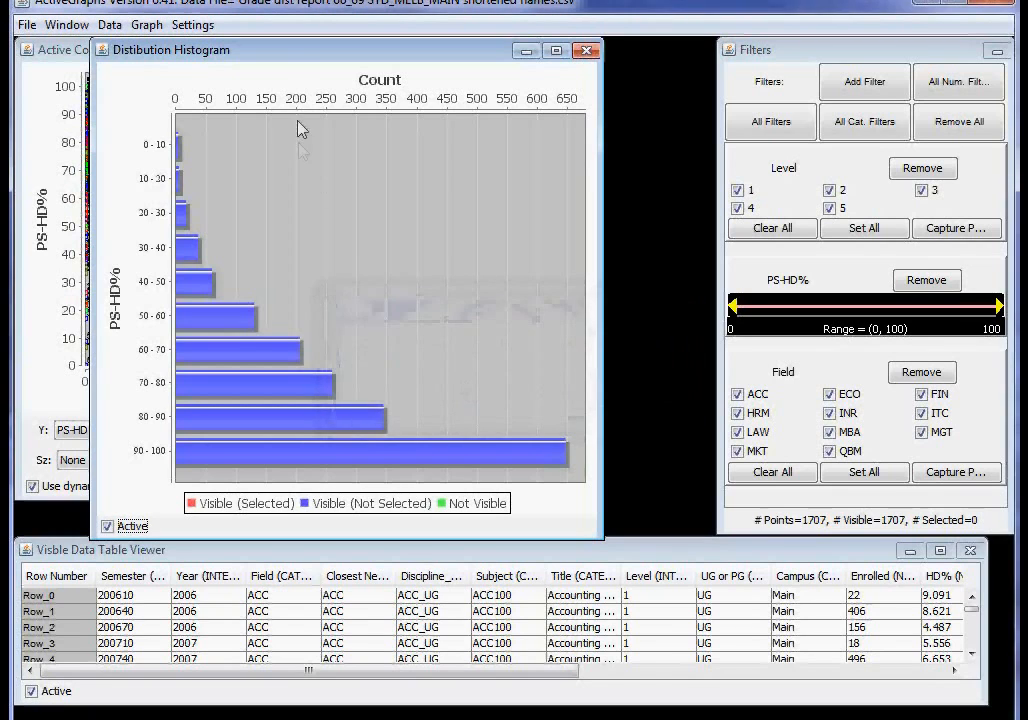
# - Move the 10-bin histogram over the scattergram and create a second PS-HD% distribution histogram using the new bin setting
pyautogui.moveTo(302, 56); pyautogui.dragTo(232, 74)
pyautogui.click(147, 24)
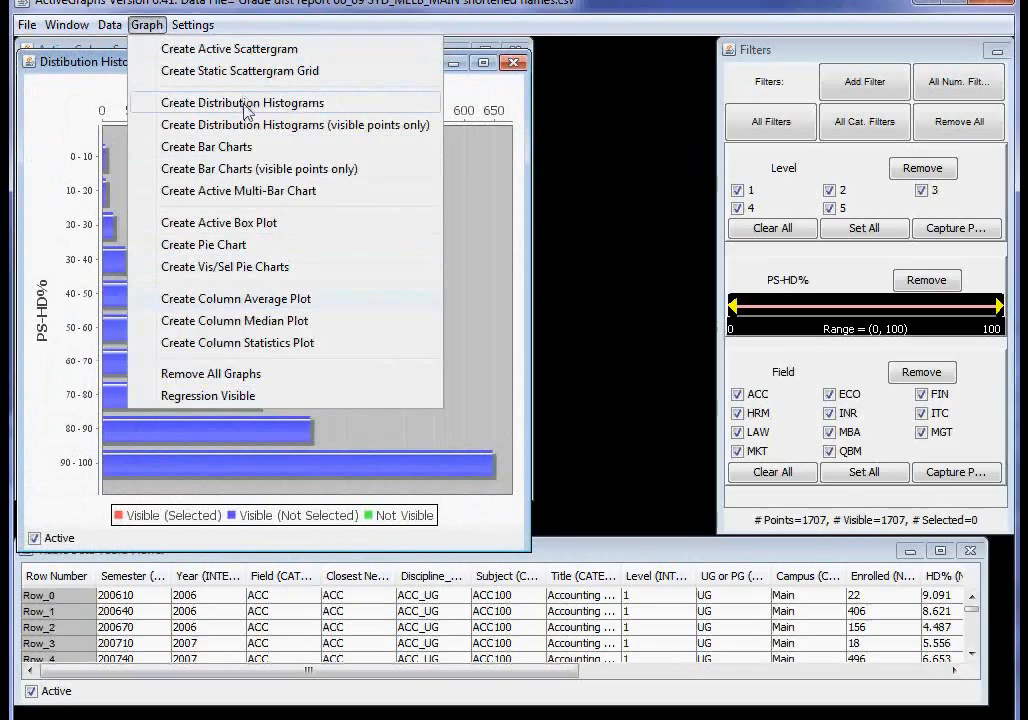
pyautogui.click(205, 102)
pyautogui.moveTo(888, 318); pyautogui.dragTo(430, 152)
pyautogui.moveTo(613, 292); pyautogui.dragTo(613, 378)
pyautogui.click(430, 458)
pyautogui.click(437, 527)
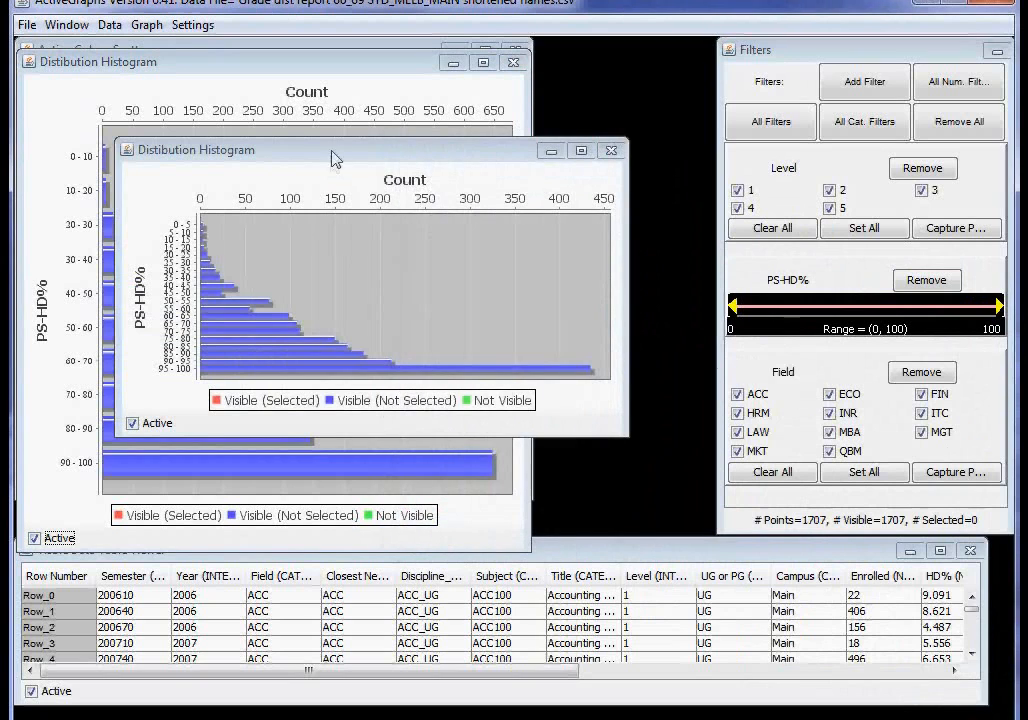
# - Make the 20-bin PS-HD% histogram taller and place it beside the 10-bin histogram for comparison
pyautogui.moveTo(340, 143); pyautogui.dragTo(348, 52)
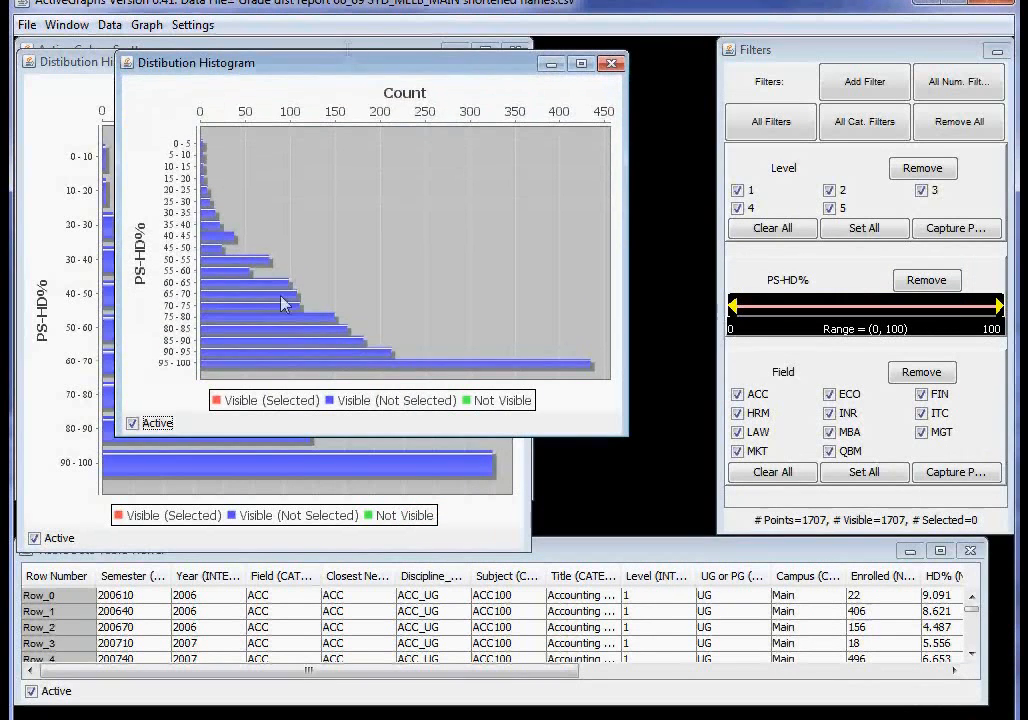
pyautogui.moveTo(297, 435); pyautogui.dragTo(290, 551)
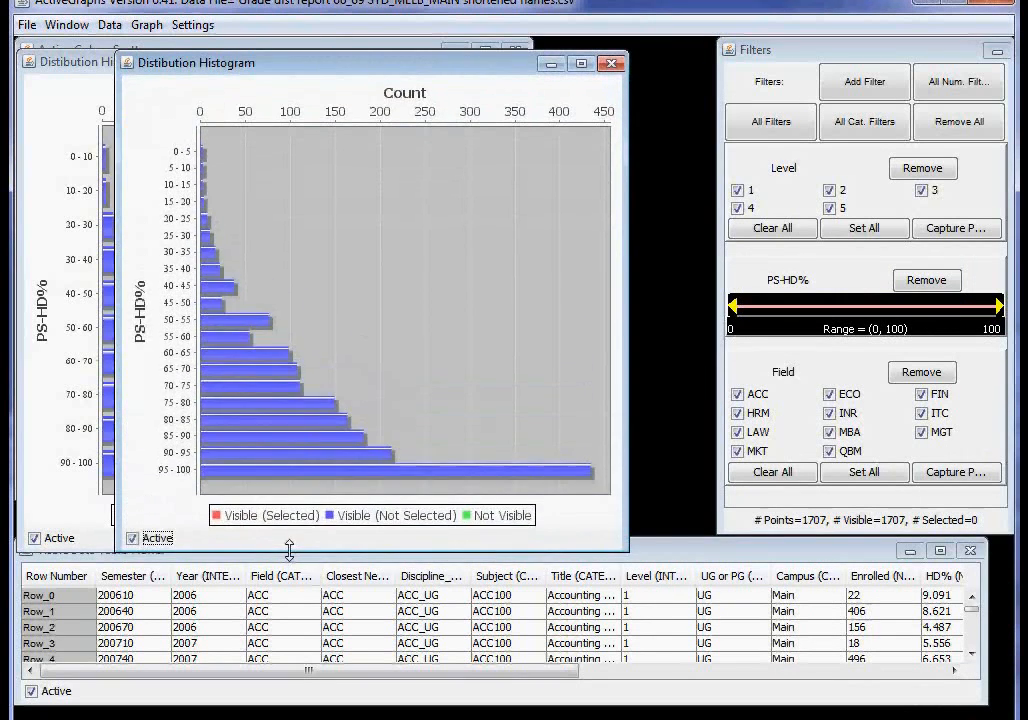
pyautogui.moveTo(325, 68); pyautogui.dragTo(478, 76)
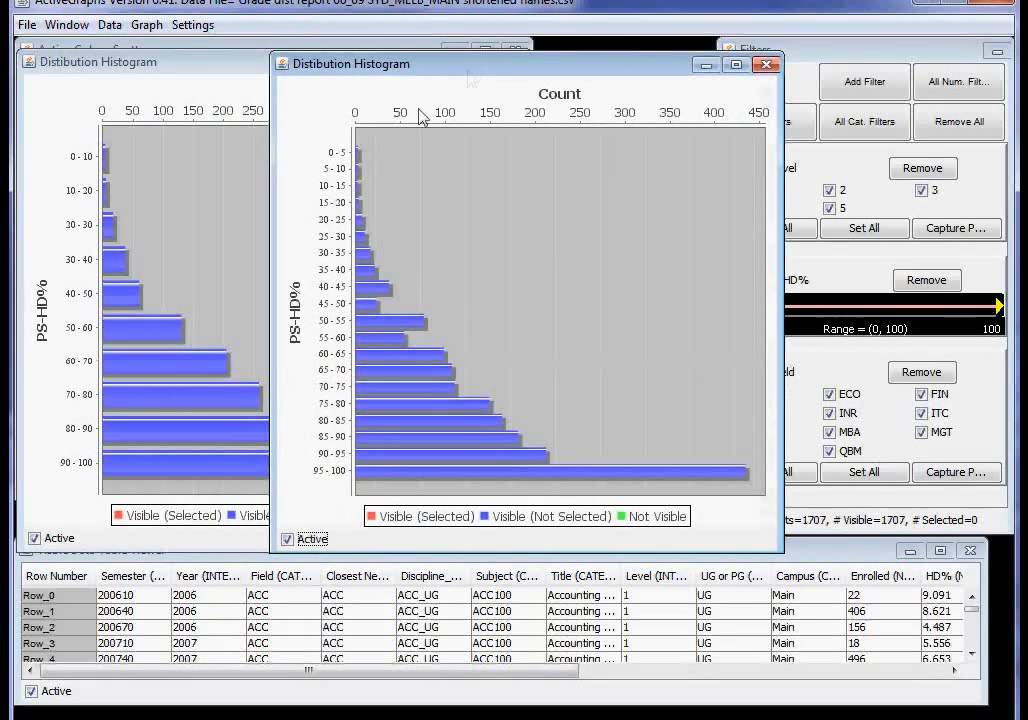